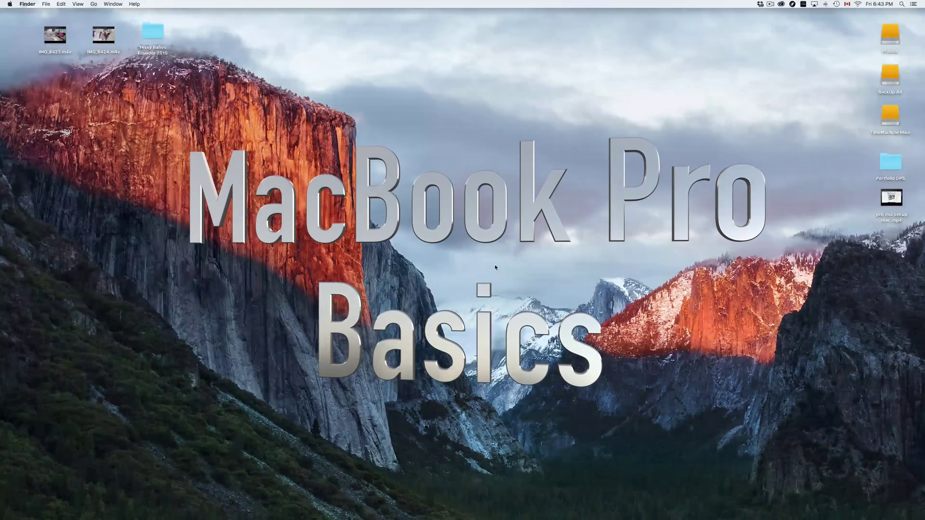
Search Spotlight for "system" and open System Preferences
{"action": "mouse_move", "coordinate": [471, 504]}
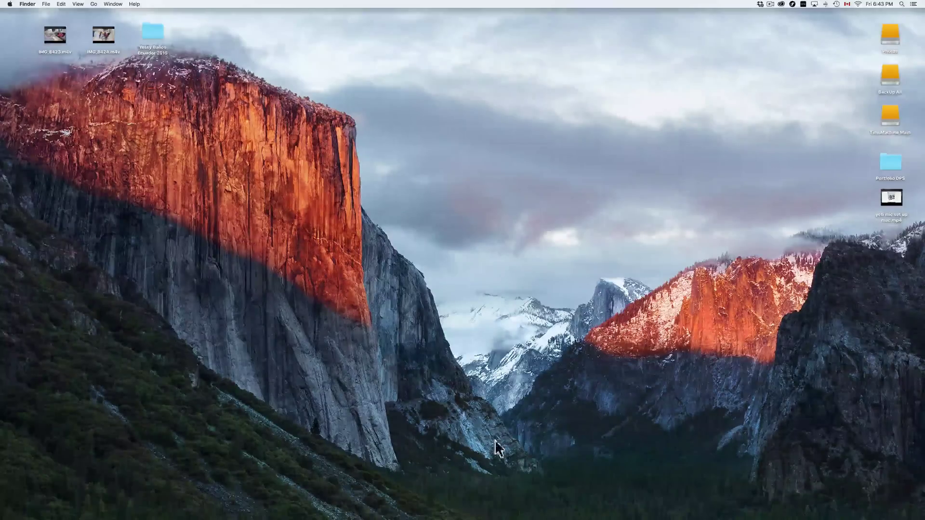
{"action": "mouse_move", "coordinate": [496, 518]}
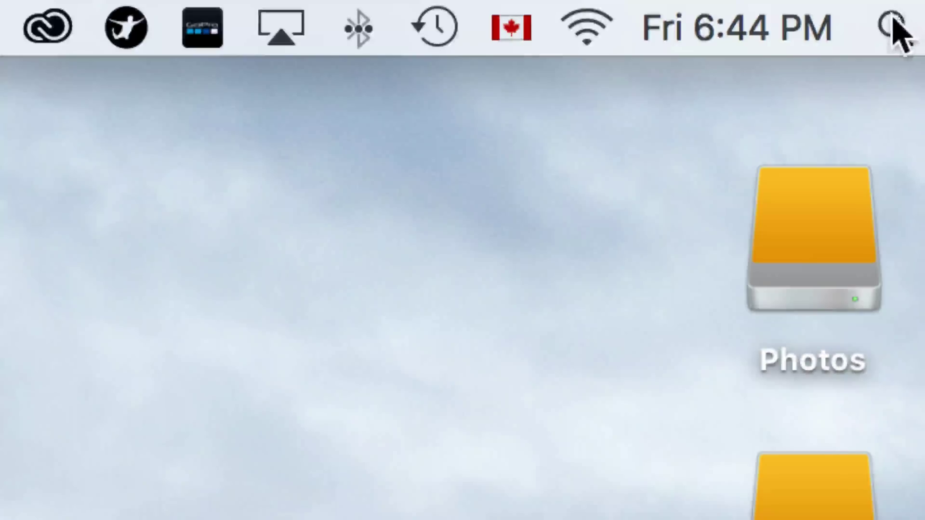
{"action": "key", "text": "super+space"}
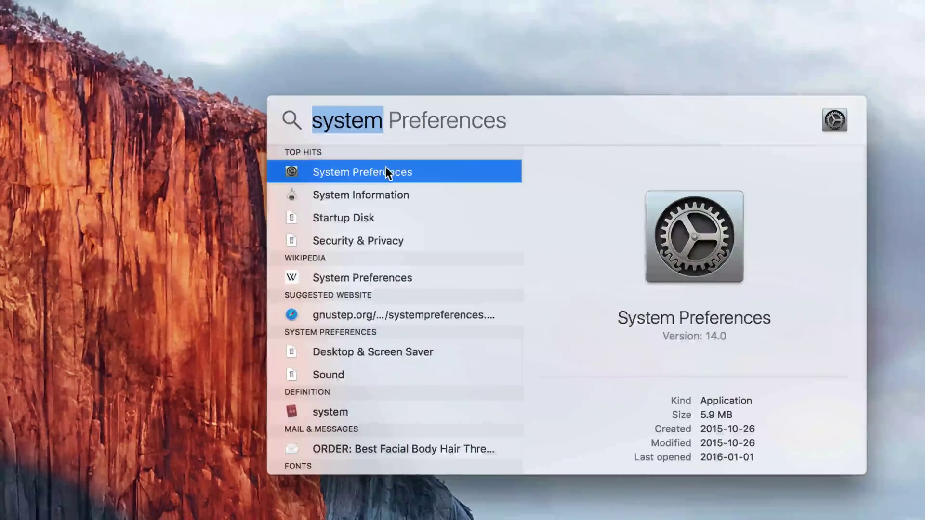
{"action": "key", "text": "Right"}
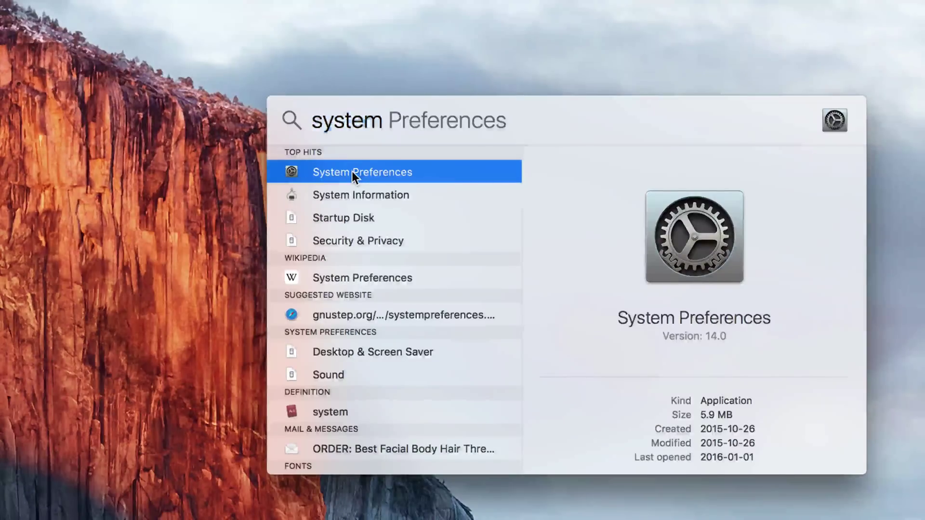
{"action": "double_click", "coordinate": [352, 172]}
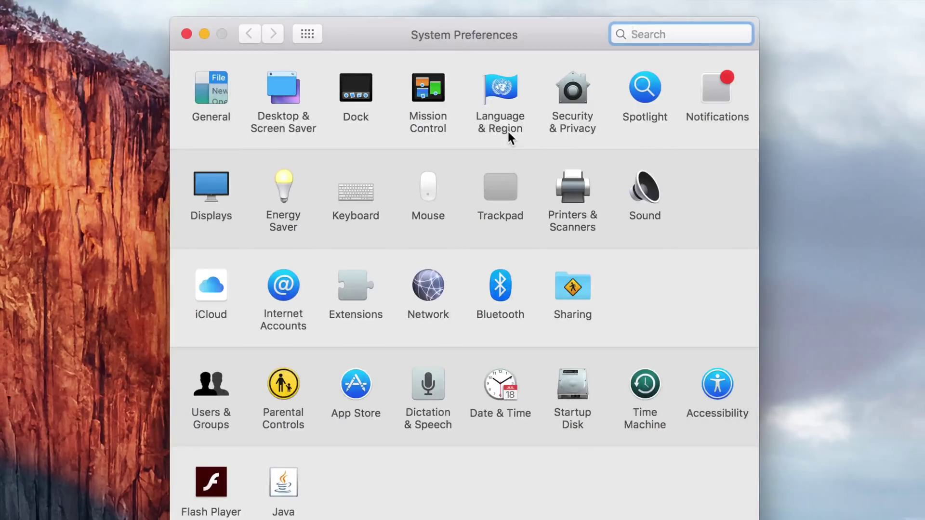
Open the Mouse settings and toggle Secondary click off and back on
{"action": "left_click", "coordinate": [424, 184]}
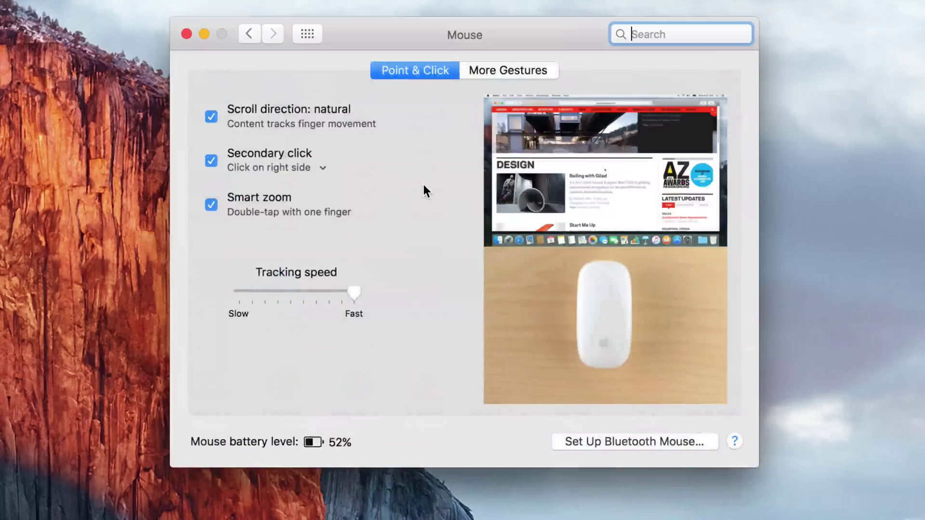
{"action": "left_click", "coordinate": [211, 161]}
{"action": "left_click", "coordinate": [212, 161]}
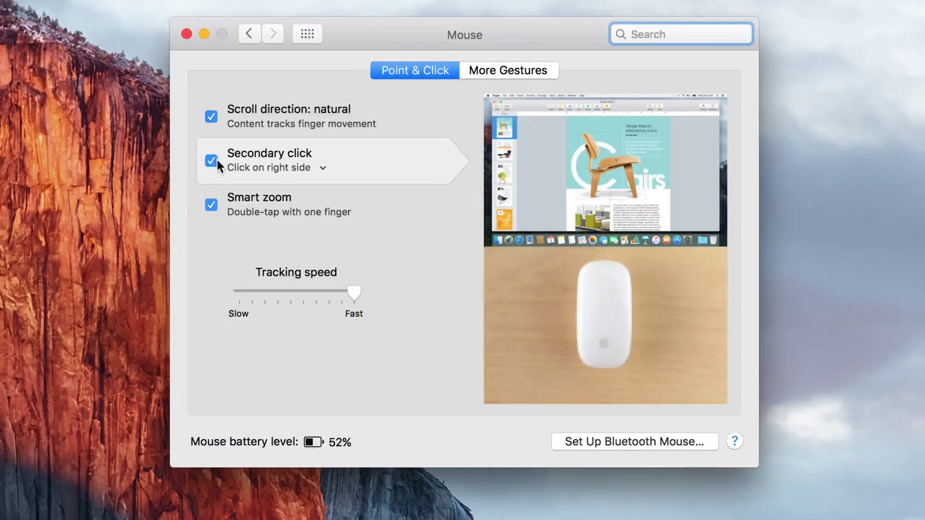
Test the secondary click by bringing up the desktop's context menu at several spots and dismissing it
{"action": "right_click", "coordinate": [54, 108]}
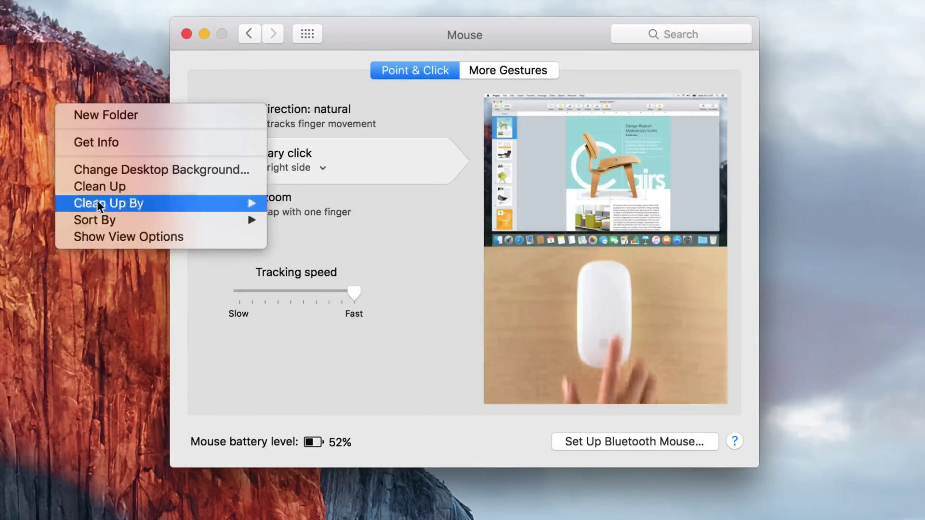
{"action": "right_click", "coordinate": [59, 306]}
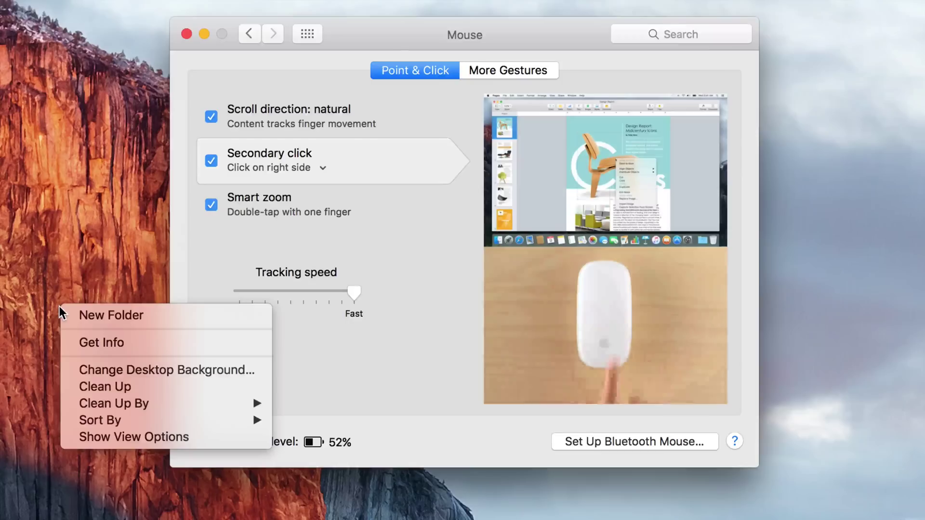
{"action": "left_click", "coordinate": [81, 215]}
{"action": "right_click", "coordinate": [31, 167]}
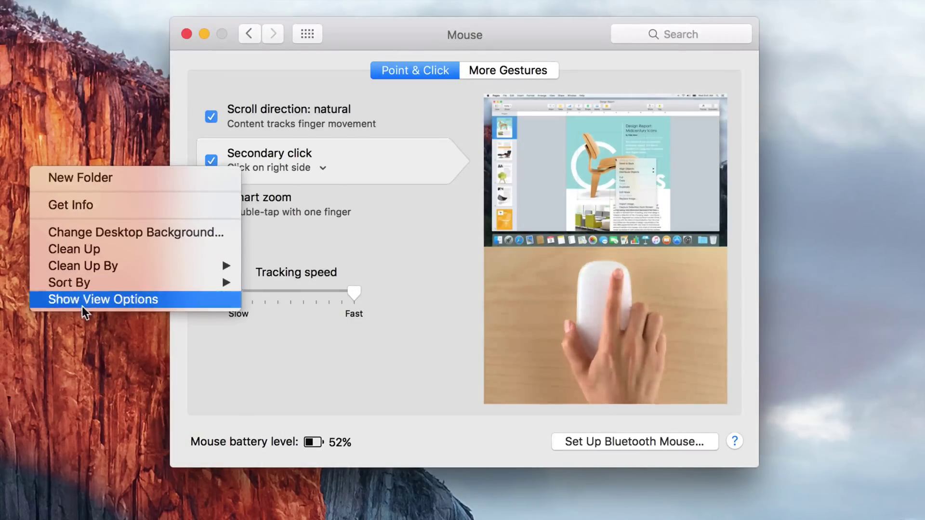
{"action": "left_click", "coordinate": [97, 332]}
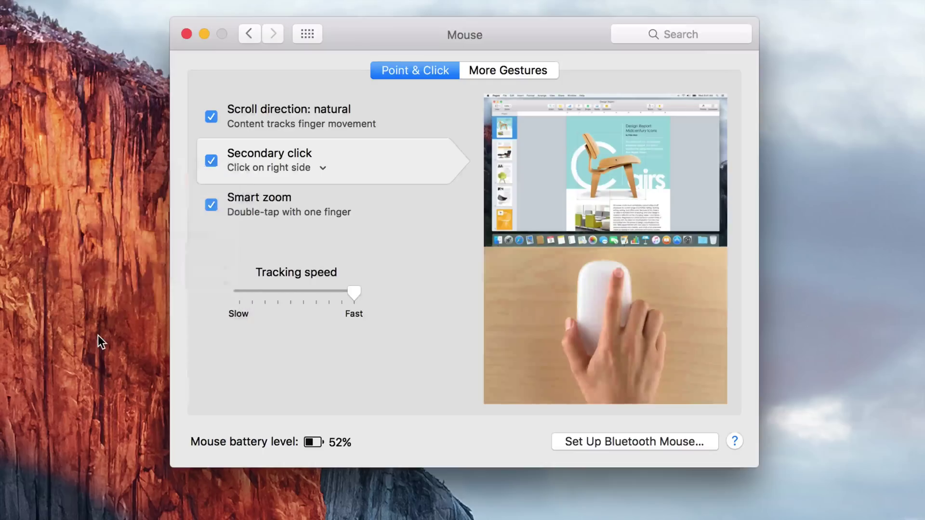
Review the additional mouse gestures, return to the Point & Click settings and set the tracking speed to Fast
{"action": "left_click", "coordinate": [527, 71]}
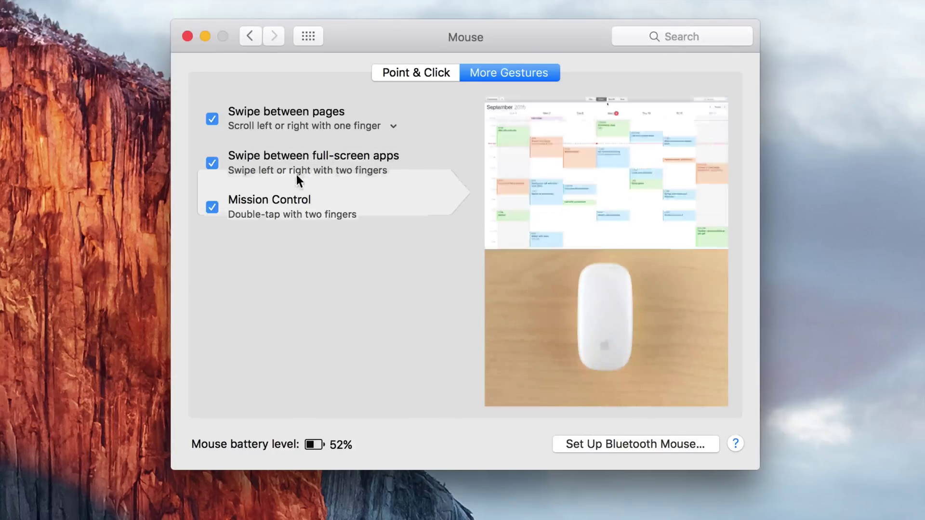
{"action": "left_click", "coordinate": [434, 72]}
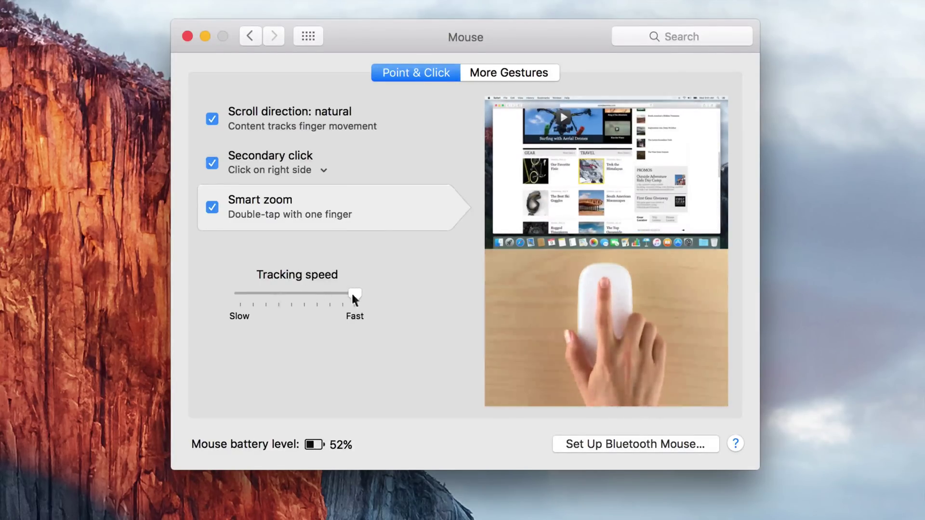
{"action": "mouse_move", "coordinate": [358, 293]}
{"action": "left_mouse_down"}
{"action": "mouse_move", "coordinate": [256, 291]}
{"action": "mouse_move", "coordinate": [357, 302]}
{"action": "left_mouse_up"}
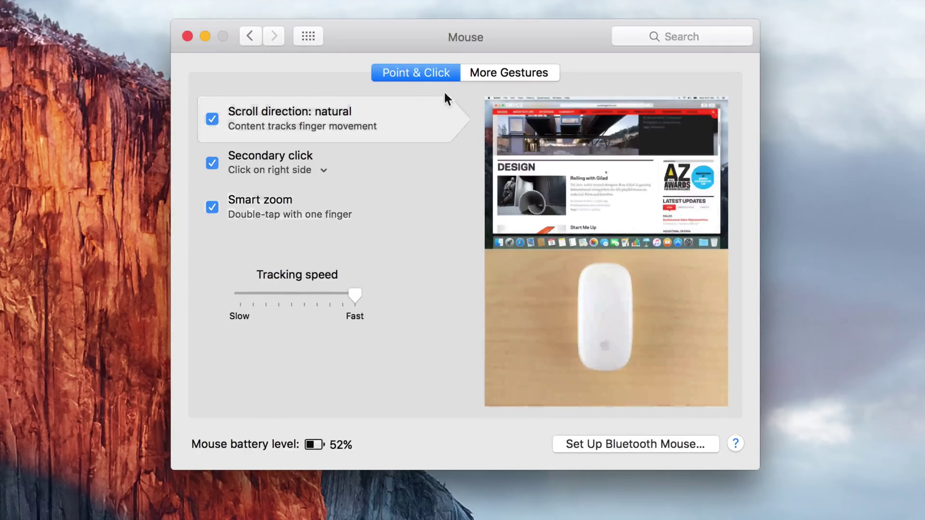
Look at the Trackpad settings and return to the overview of all preferences
{"action": "left_click", "coordinate": [309, 35]}
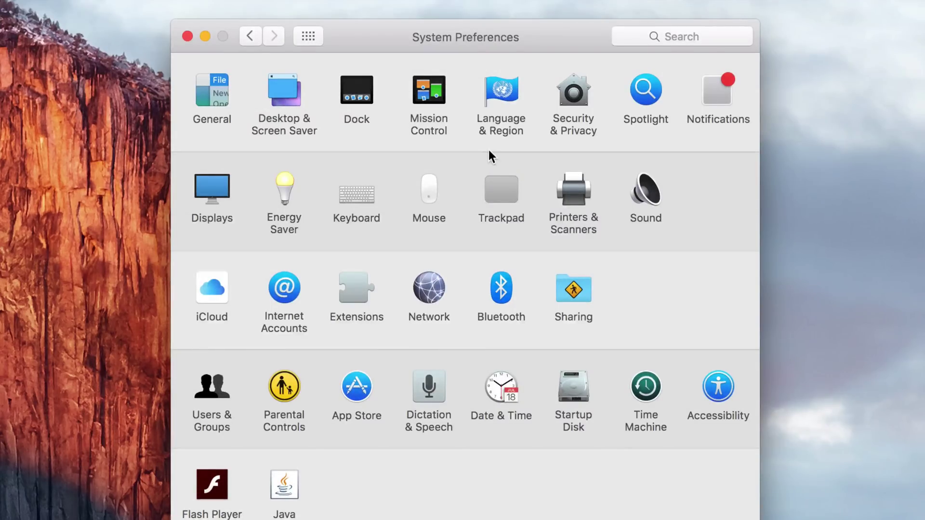
{"action": "left_click", "coordinate": [500, 188]}
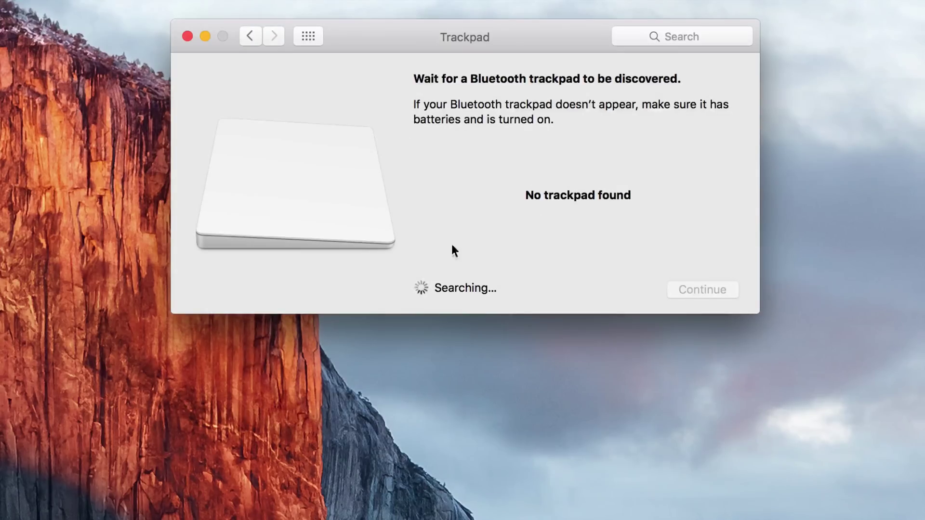
{"action": "left_click", "coordinate": [249, 36]}
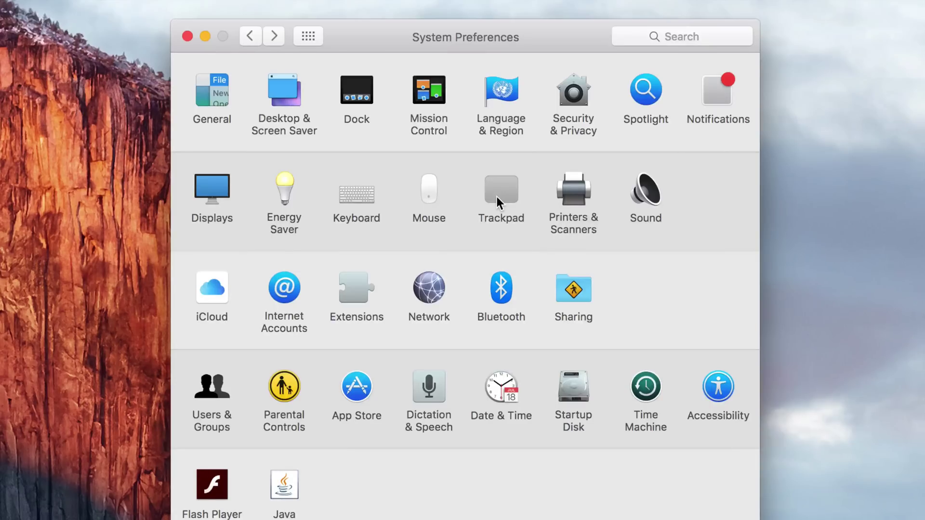
Bring up the desktop's context menu once more to view its commands, and dismiss it
{"action": "right_click", "coordinate": [102, 168]}
{"action": "mouse_move", "coordinate": [173, 285]}
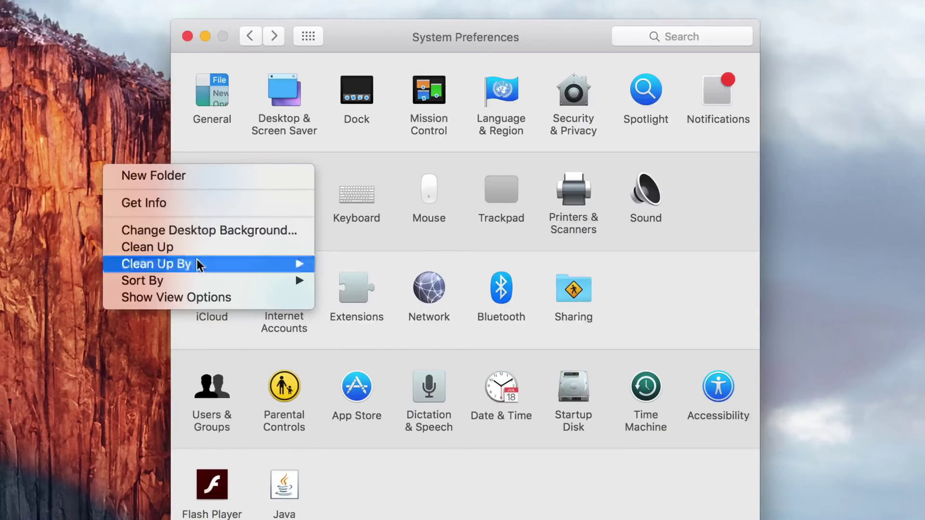
{"action": "left_click", "coordinate": [107, 399]}
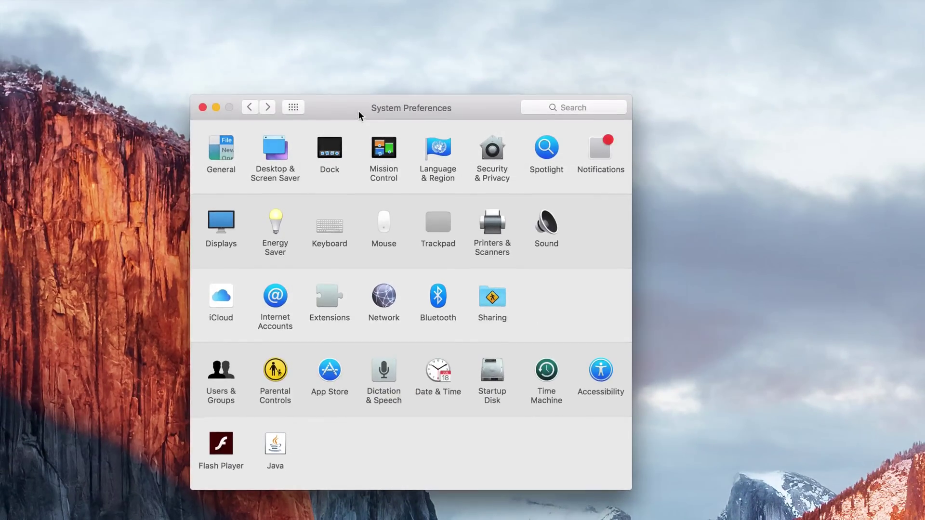
Reposition the preferences window, open the Desktop & Screen Saver settings and browse the Apple desktop pictures
{"action": "left_click_drag", "start_coordinate": [357, 111], "coordinate": [372, 87]}
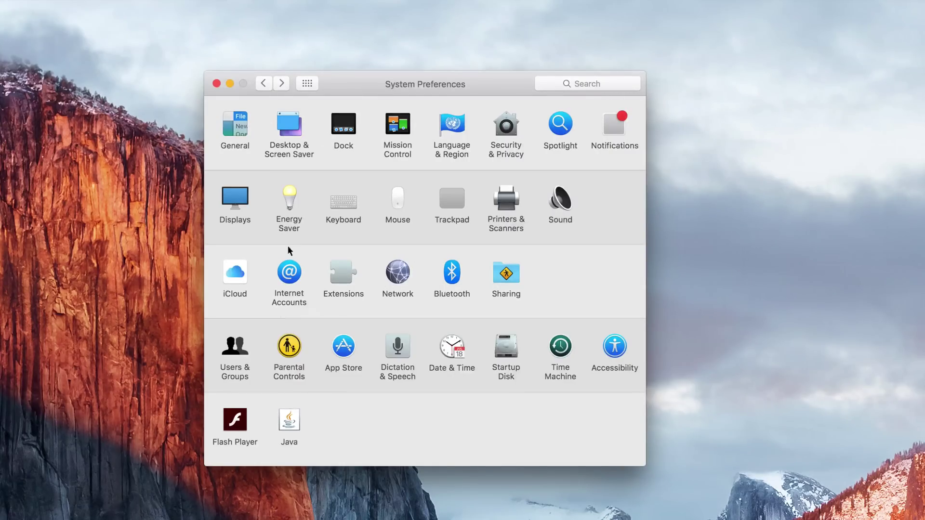
{"action": "left_click", "coordinate": [287, 131]}
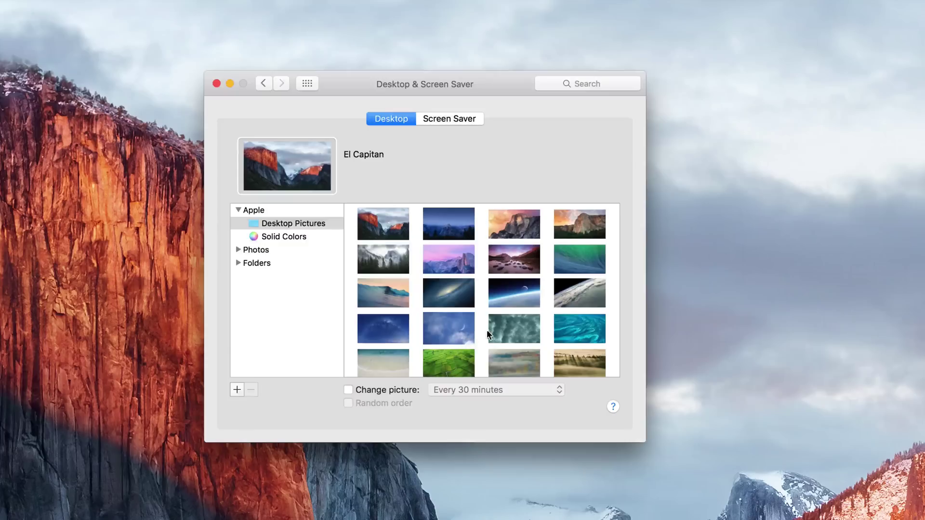
{"action": "scroll", "coordinate": [464, 299], "scroll_direction": "down", "scroll_amount": 10}
{"action": "scroll", "coordinate": [464, 299], "scroll_direction": "down", "scroll_amount": 2}
{"action": "scroll", "coordinate": [463, 299], "scroll_direction": "up", "scroll_amount": 15}
Try several Apple desktop pictures, including Galaxy and Yosemite 4, and restore the El Capitan wallpaper
{"action": "left_click", "coordinate": [446, 285]}
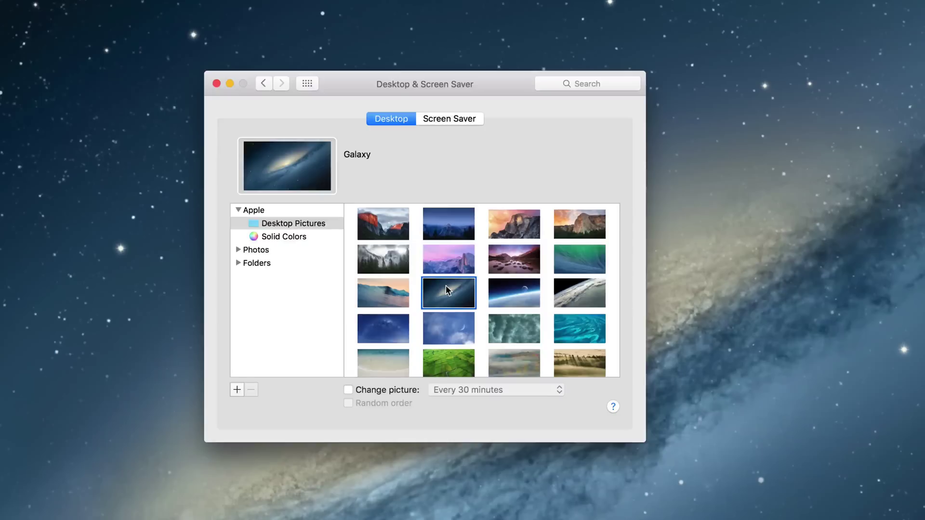
{"action": "left_click", "coordinate": [578, 299]}
{"action": "left_click", "coordinate": [513, 263]}
{"action": "left_click", "coordinate": [457, 263]}
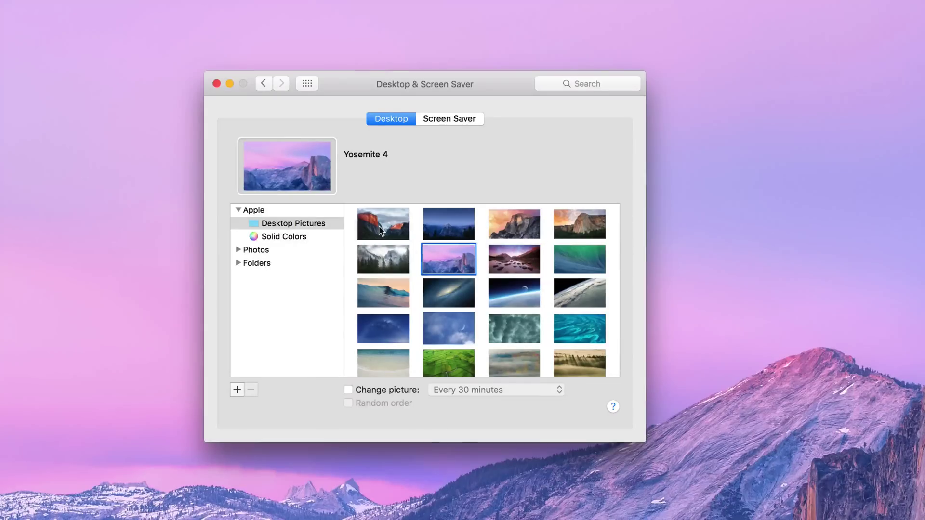
{"action": "left_click", "coordinate": [372, 235]}
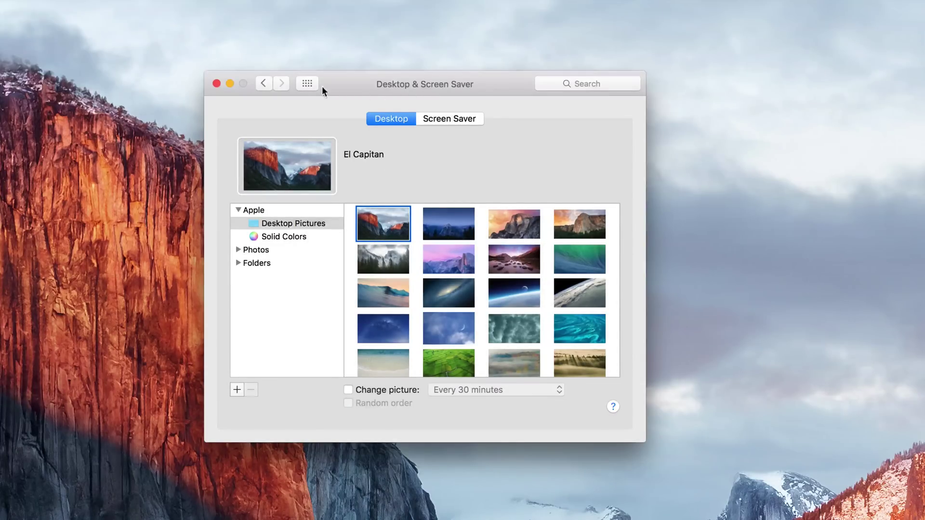
View the screen saver settings and the available start delays, keeping 20 Minutes
{"action": "left_click", "coordinate": [440, 124]}
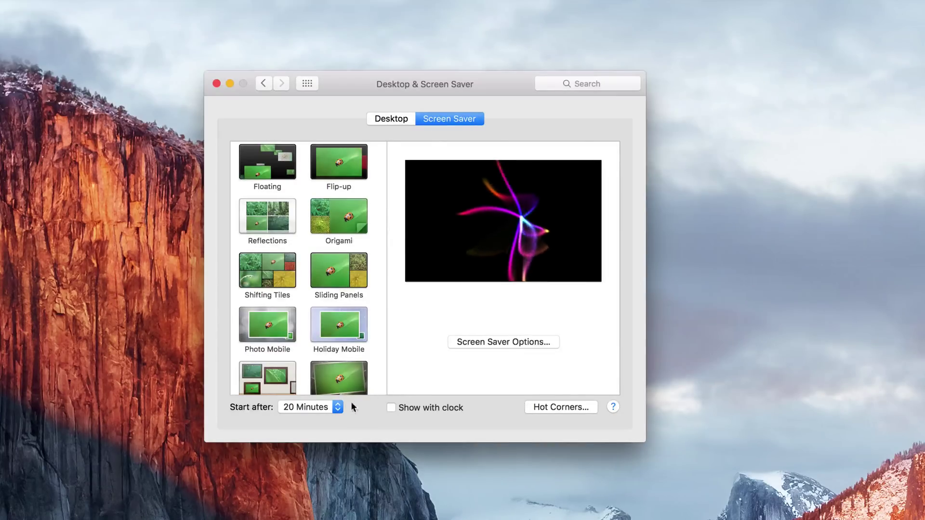
{"action": "left_click", "coordinate": [338, 408]}
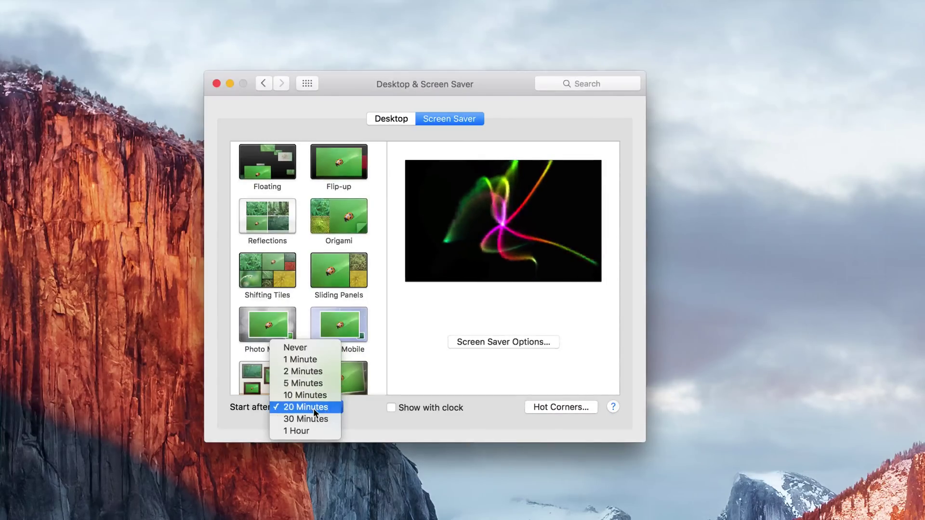
{"action": "left_click", "coordinate": [392, 427]}
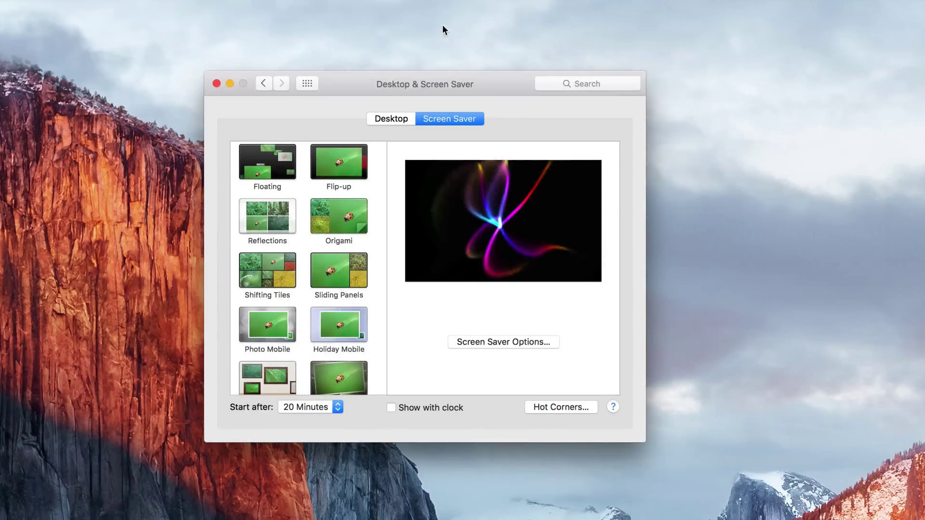
Open the Mission Control preferences and bring up the Hot Corners configuration
{"action": "left_click", "coordinate": [307, 83]}
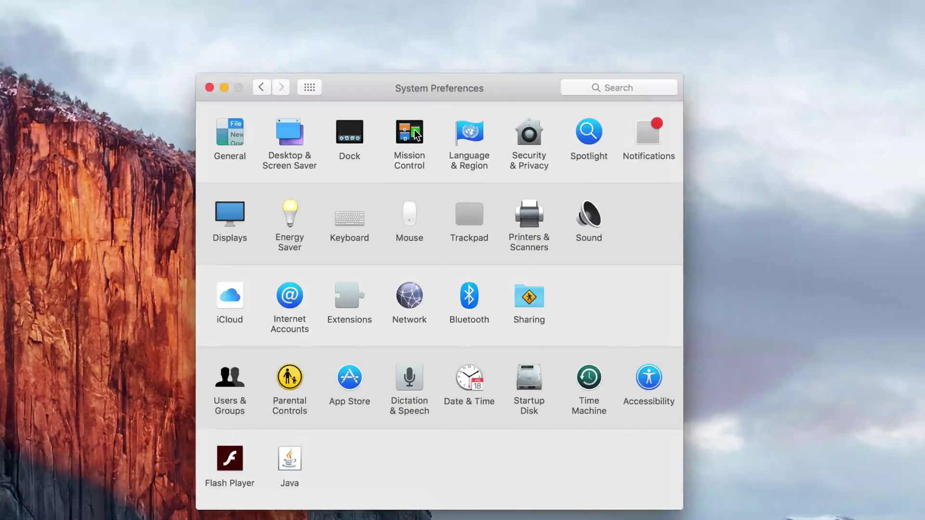
{"action": "left_click", "coordinate": [414, 129]}
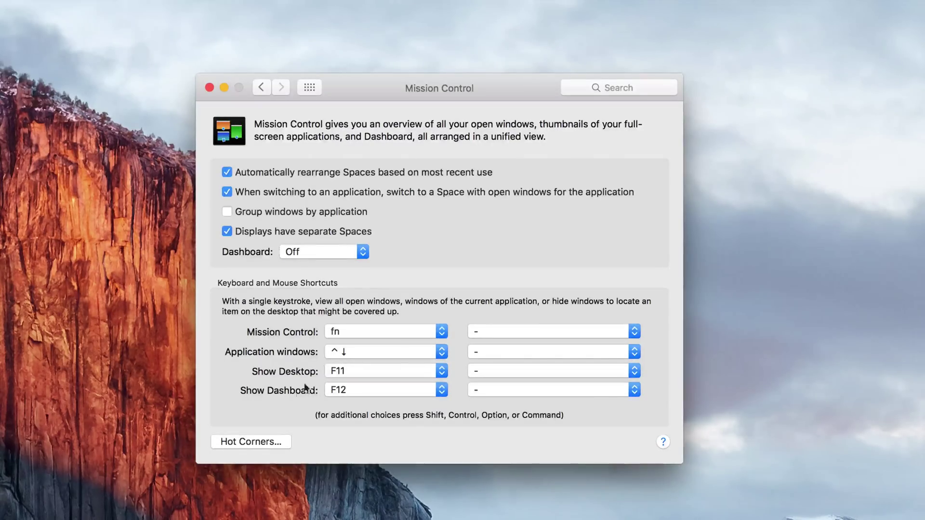
{"action": "left_click", "coordinate": [262, 438]}
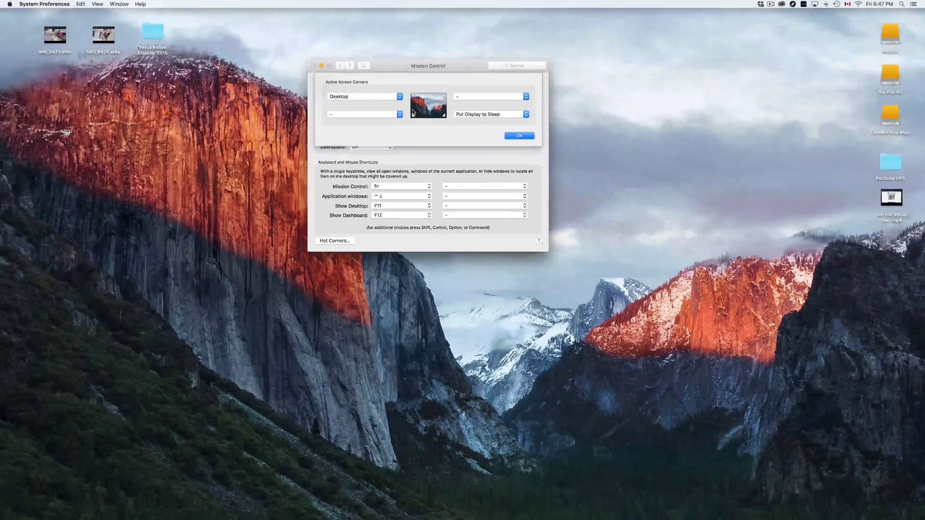
Assign Desktop to the upper-left hot corner and test it
{"action": "left_click", "coordinate": [396, 97]}
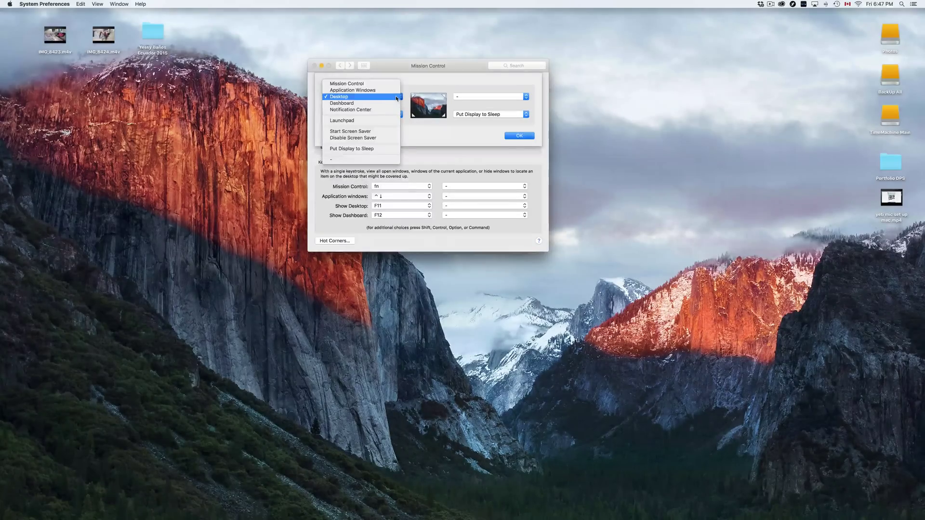
{"action": "left_click", "coordinate": [342, 99]}
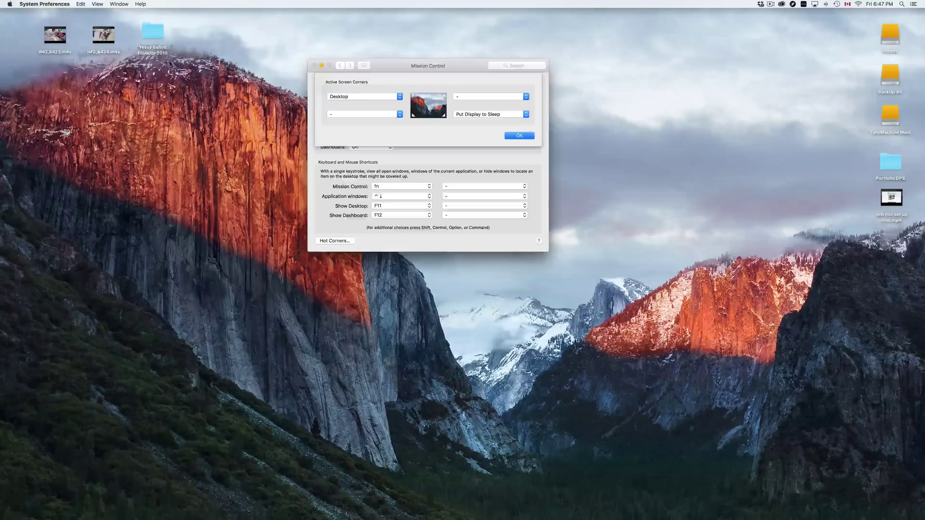
{"action": "mouse_move", "coordinate": [0, 0]}
View the actions available for the lower-right hot corner, keeping Put Display to Sleep
{"action": "left_click", "coordinate": [475, 116]}
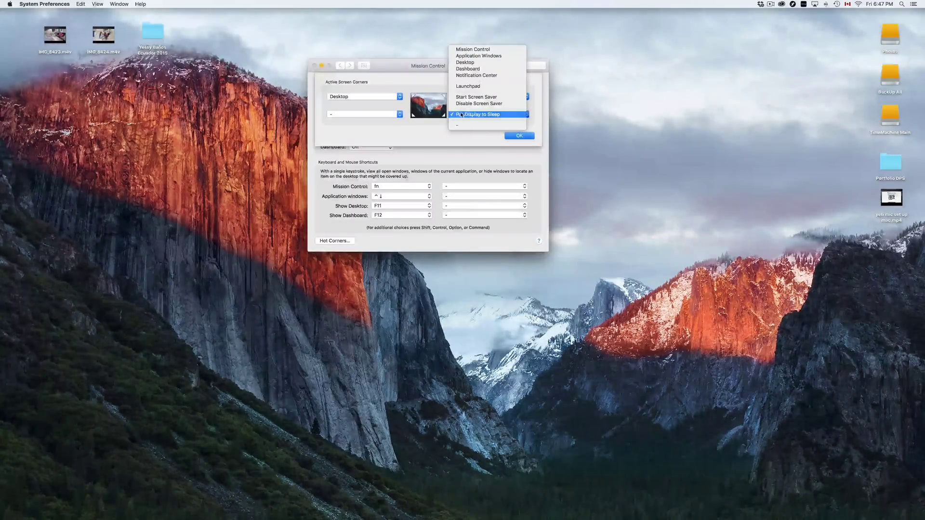
{"action": "left_click", "coordinate": [482, 141]}
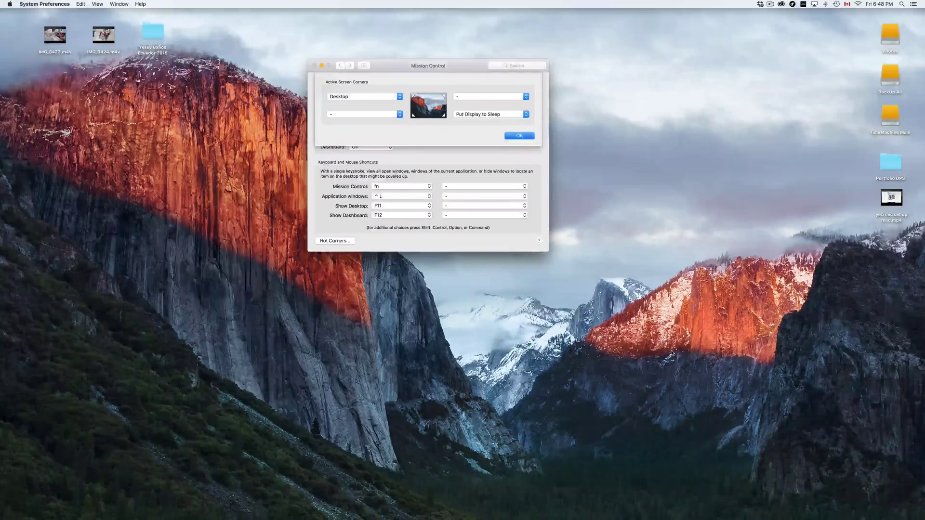
Try Dashboard and Start Screen Saver as the action for the lower-left hot corner
{"action": "left_click", "coordinate": [397, 114]}
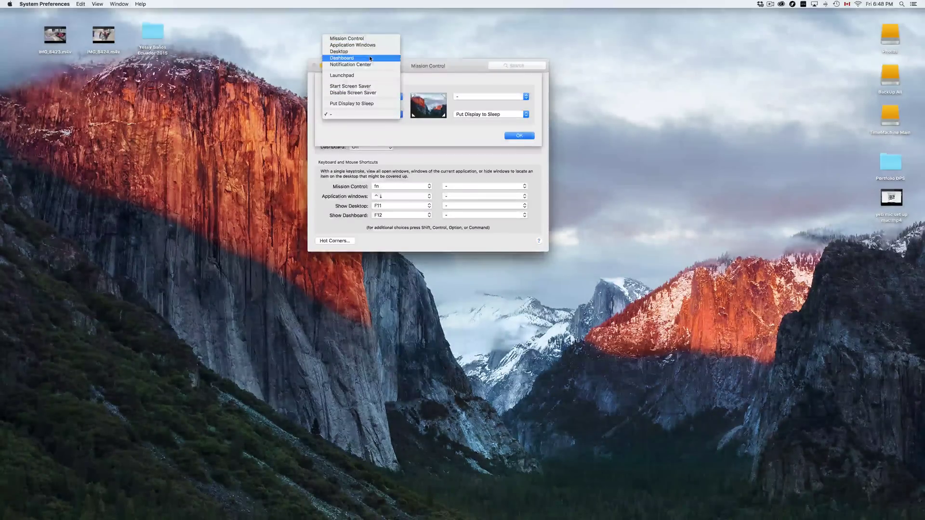
{"action": "left_click", "coordinate": [339, 59]}
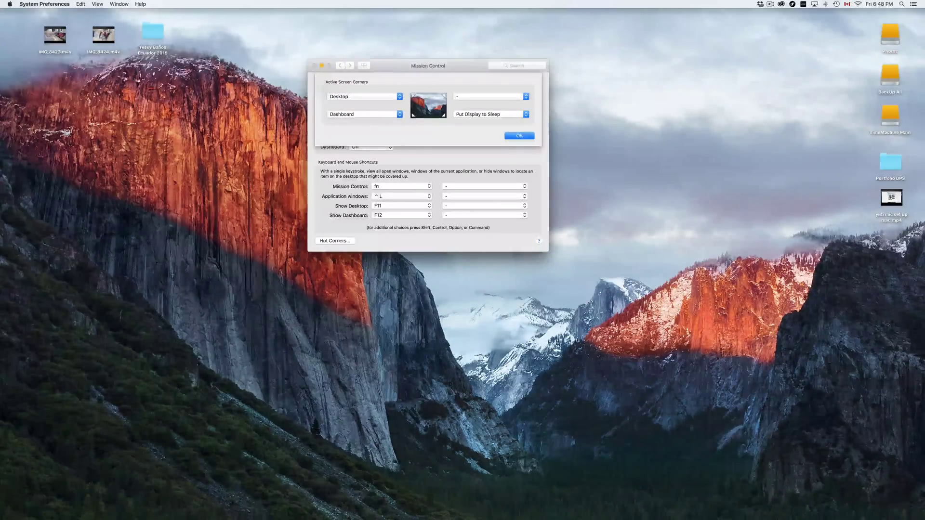
{"action": "mouse_move", "coordinate": [468, 518]}
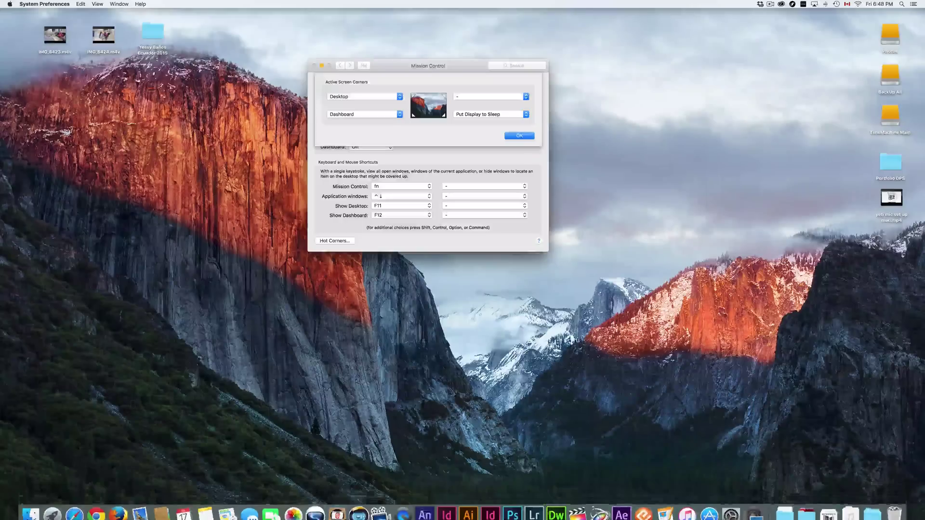
{"action": "left_click", "coordinate": [357, 114]}
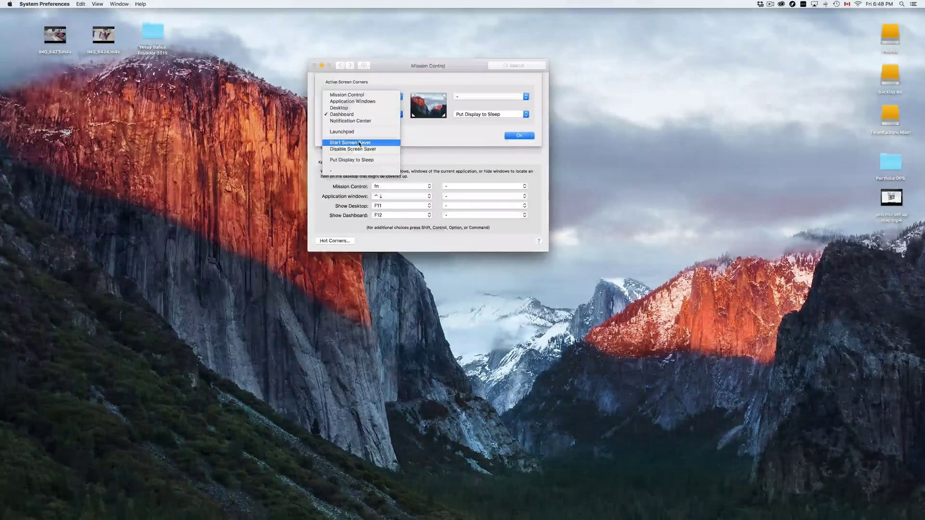
{"action": "left_click", "coordinate": [359, 143]}
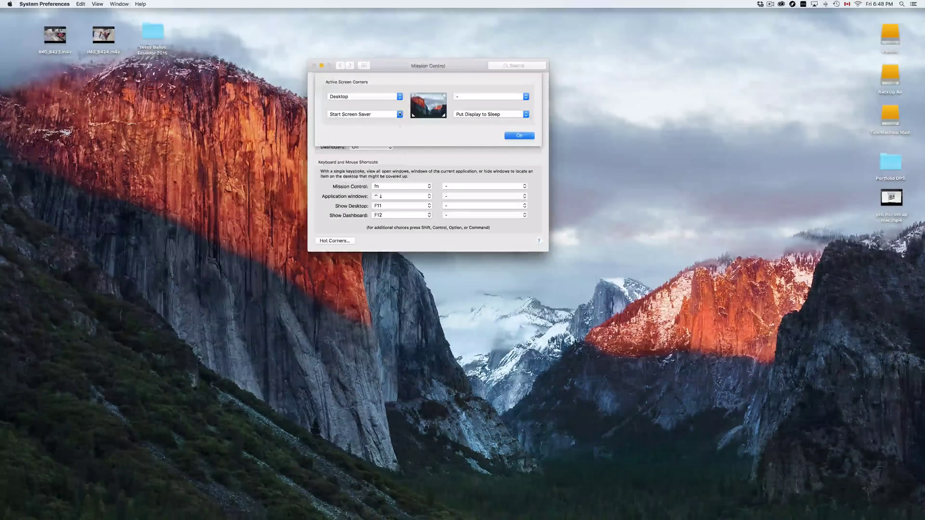
Set the lower-left hot corner to no action and close the Hot Corners configuration
{"action": "left_click", "coordinate": [400, 114]}
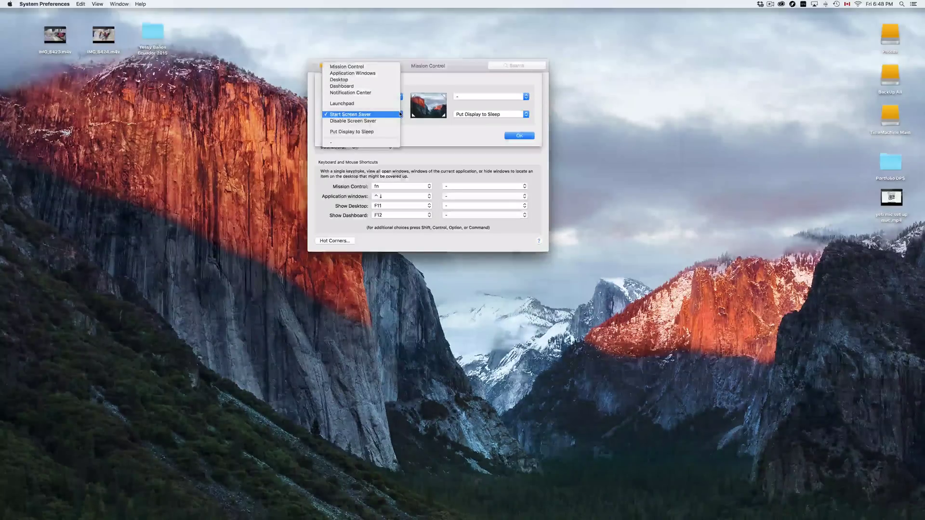
{"action": "left_click", "coordinate": [337, 143]}
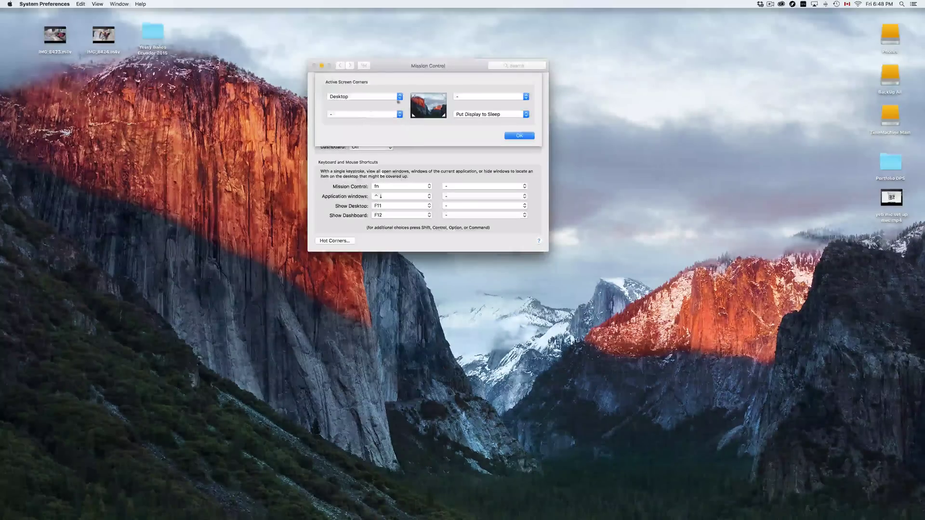
{"action": "key", "text": "Return"}
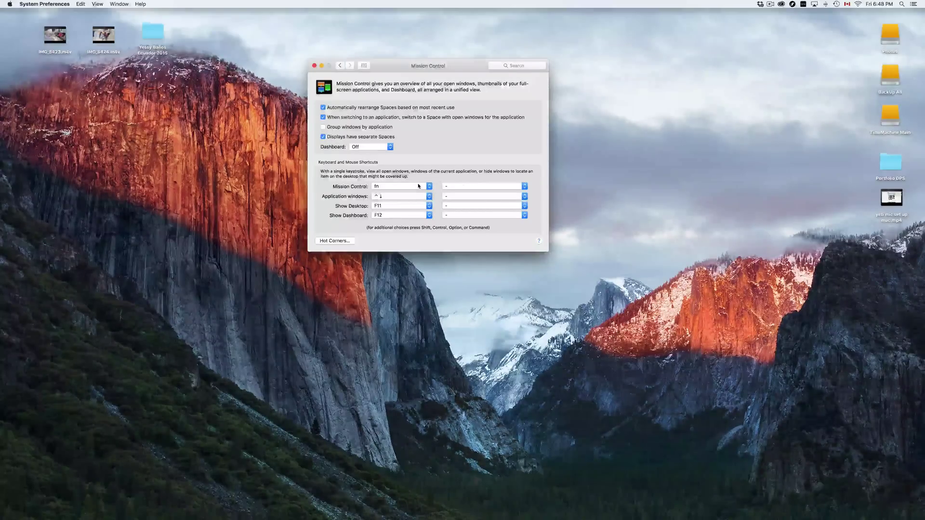
View the shortcut choices for Mission Control, keeping fn, and test the shortcut by repeatedly showing and dismissing the window overview
{"action": "left_click", "coordinate": [400, 187]}
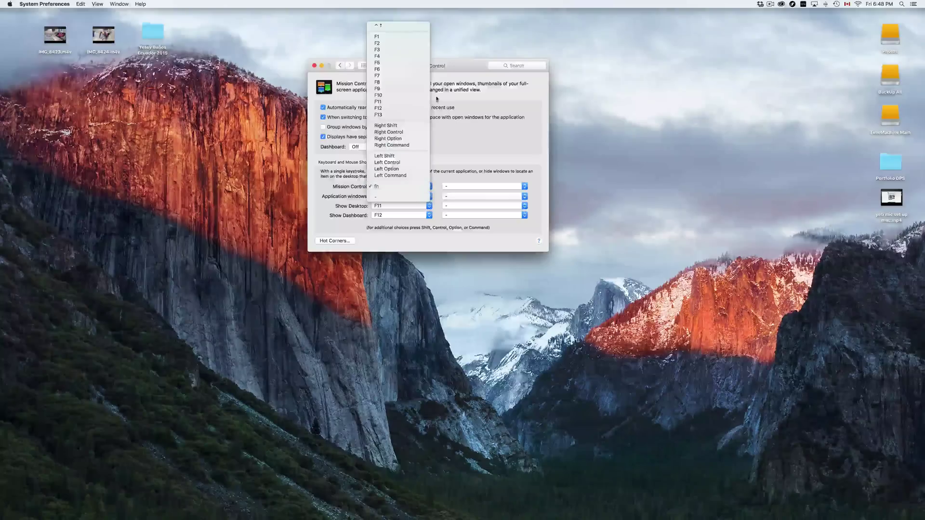
{"action": "left_click", "coordinate": [472, 154]}
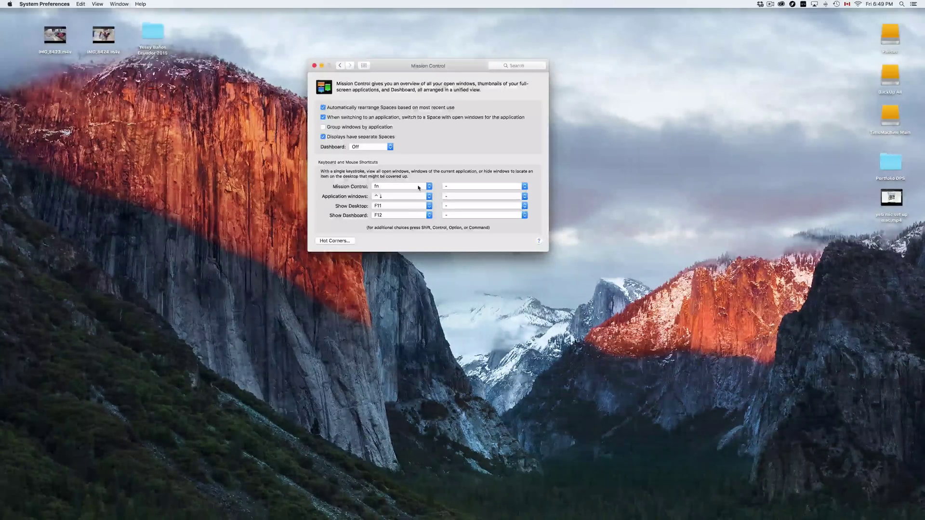
{"action": "key", "text": "fn"}
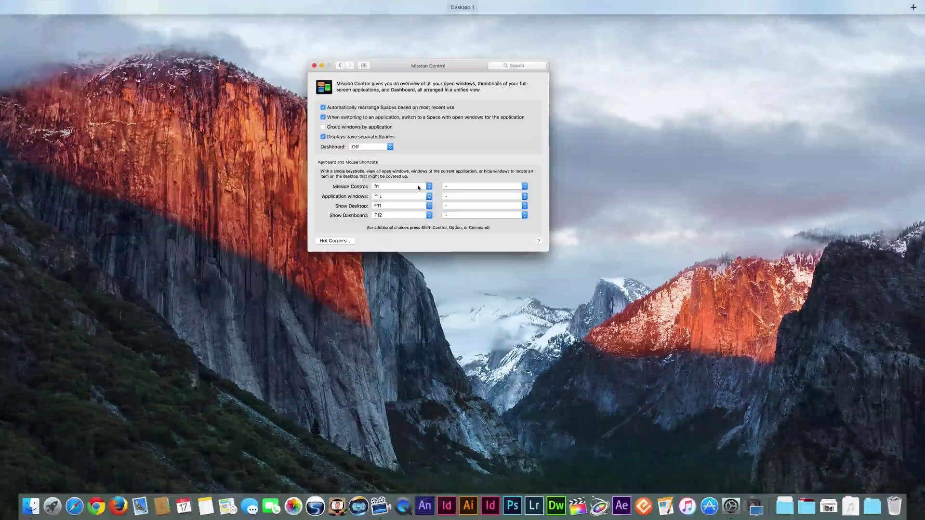
{"action": "key", "text": "fn"}
{"action": "key", "text": "fn"}
{"action": "key", "text": "fn"}
{"action": "key", "text": "fn"}
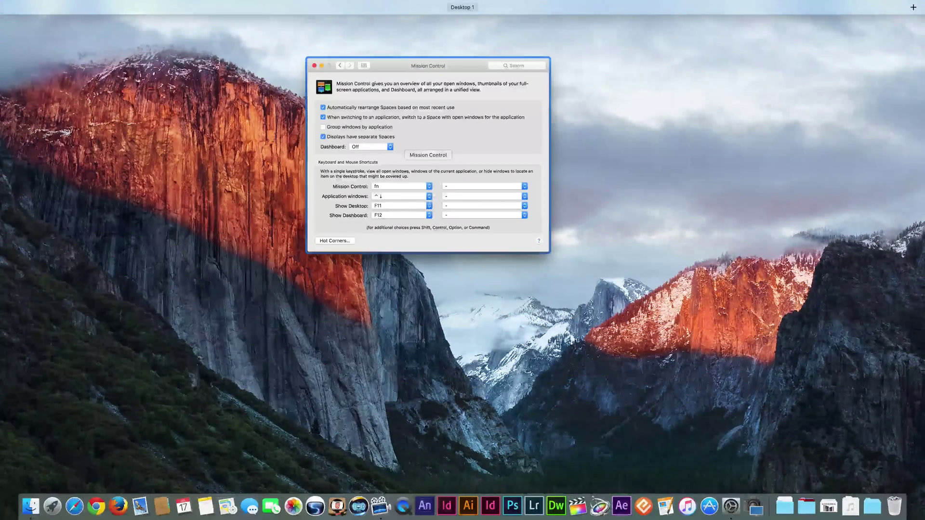
{"action": "left_click", "coordinate": [486, 166]}
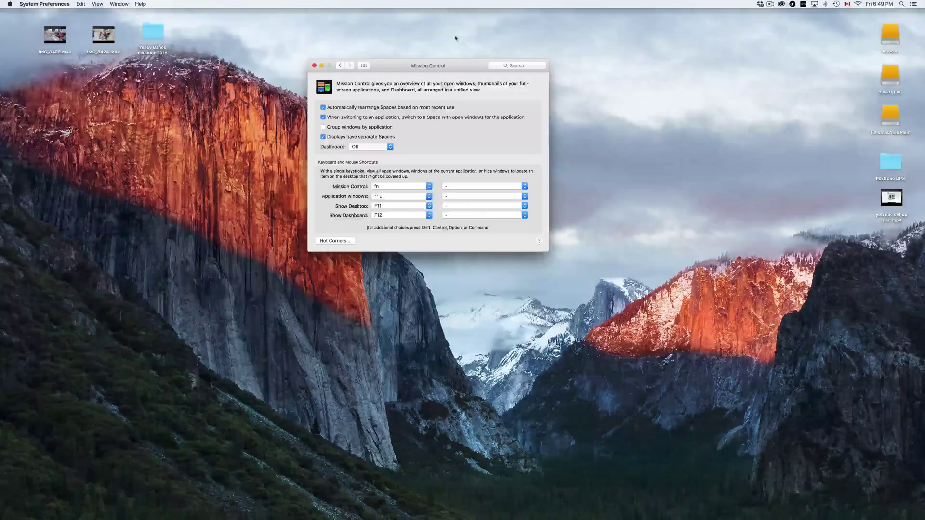
Reposition the Mission Control preferences window slightly, return to the full preferences overview, and open the Dock preferences
{"action": "left_click_drag", "start_coordinate": [361, 67], "coordinate": [369, 92]}
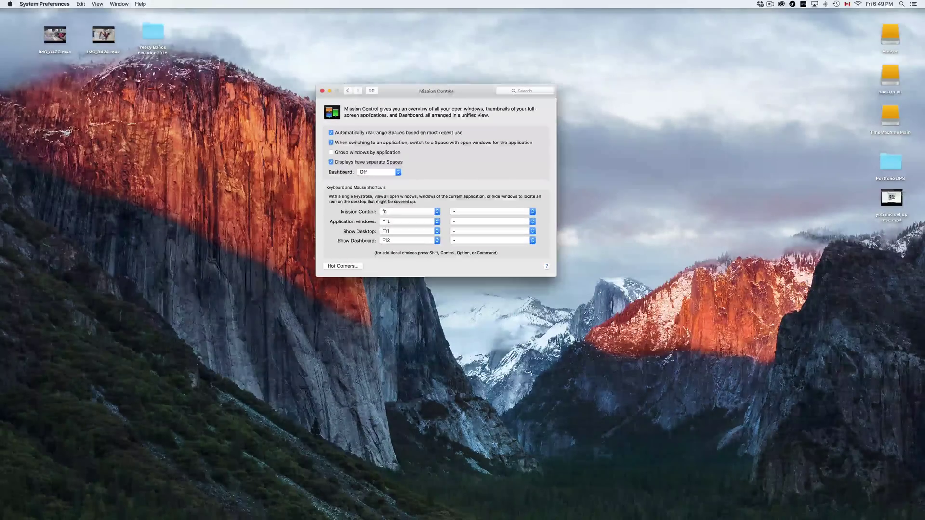
{"action": "left_click", "coordinate": [371, 91]}
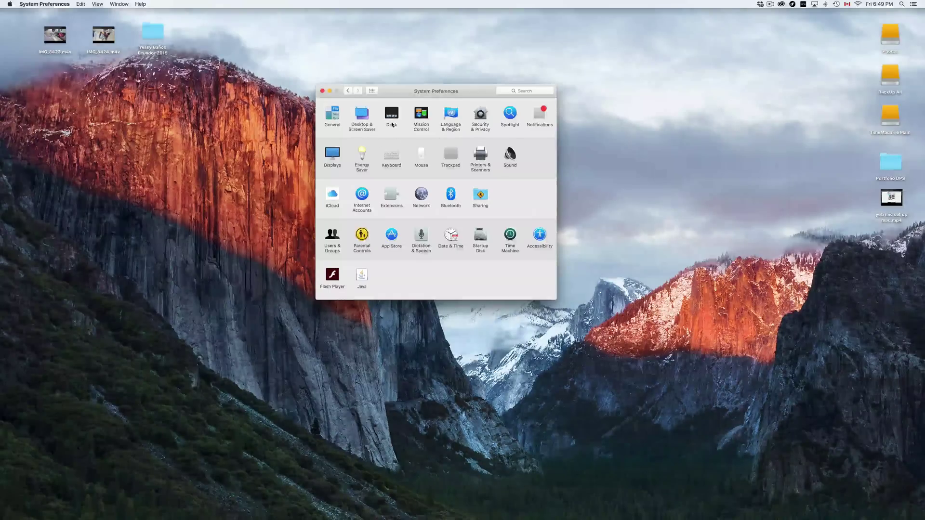
{"action": "left_click", "coordinate": [393, 116]}
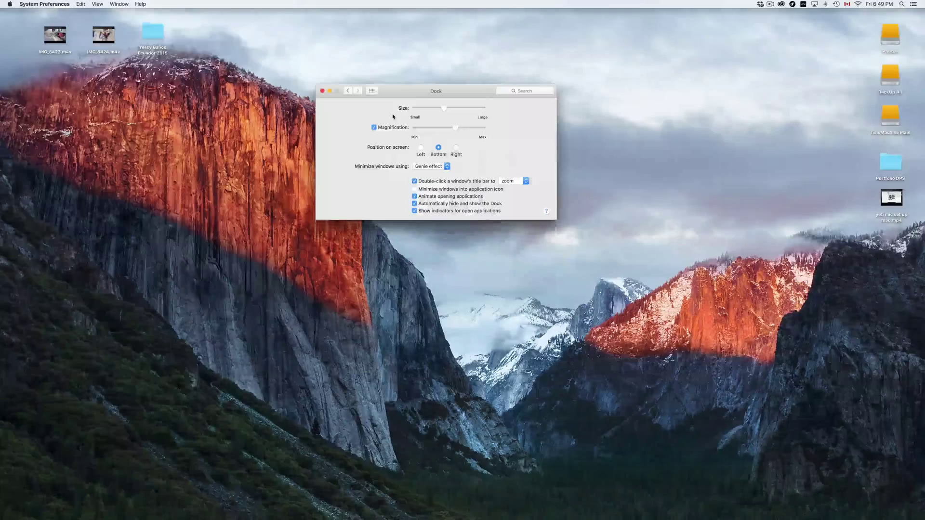
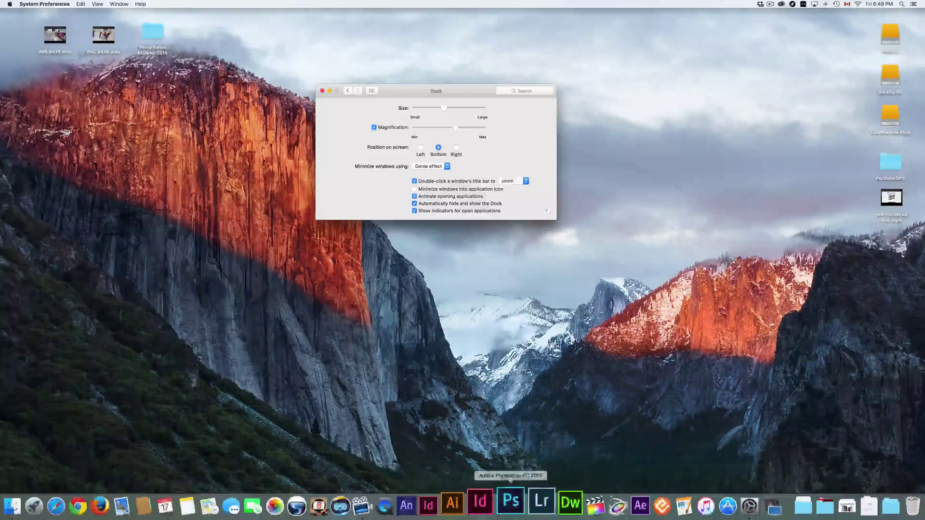
Switch to Safari, shift its window slightly, and reveal the automatically hidden Dock over it
{"action": "mouse_move", "coordinate": [559, 519]}
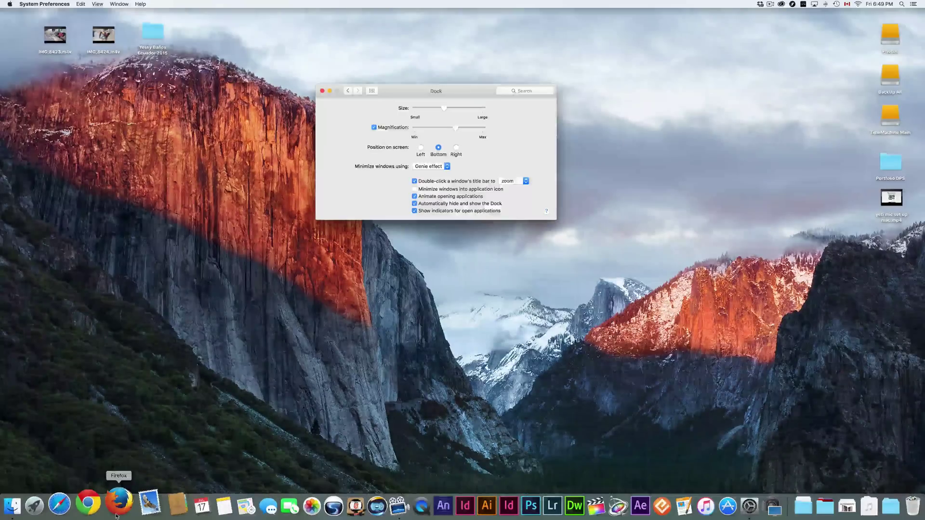
{"action": "left_click", "coordinate": [69, 504]}
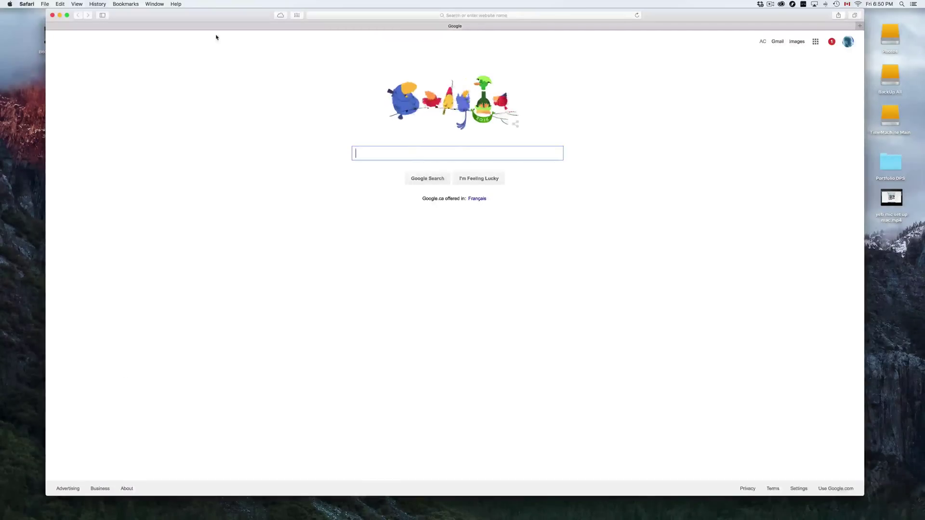
{"action": "left_click_drag", "start_coordinate": [231, 20], "coordinate": [221, 12]}
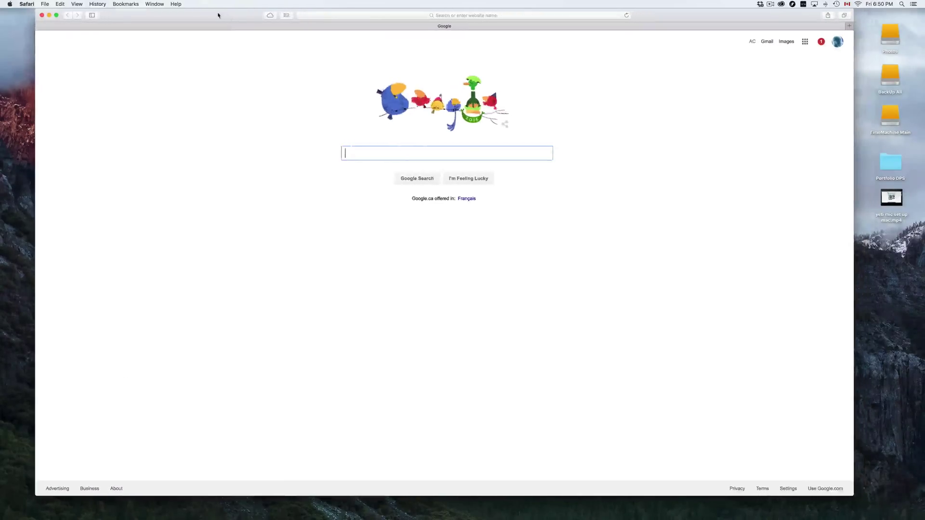
{"action": "mouse_move", "coordinate": [313, 518]}
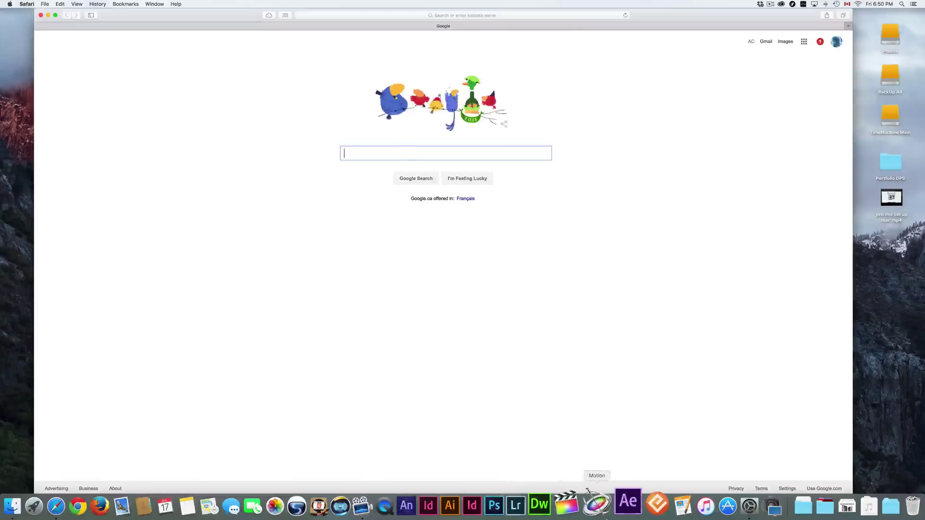
{"action": "left_click", "coordinate": [268, 309]}
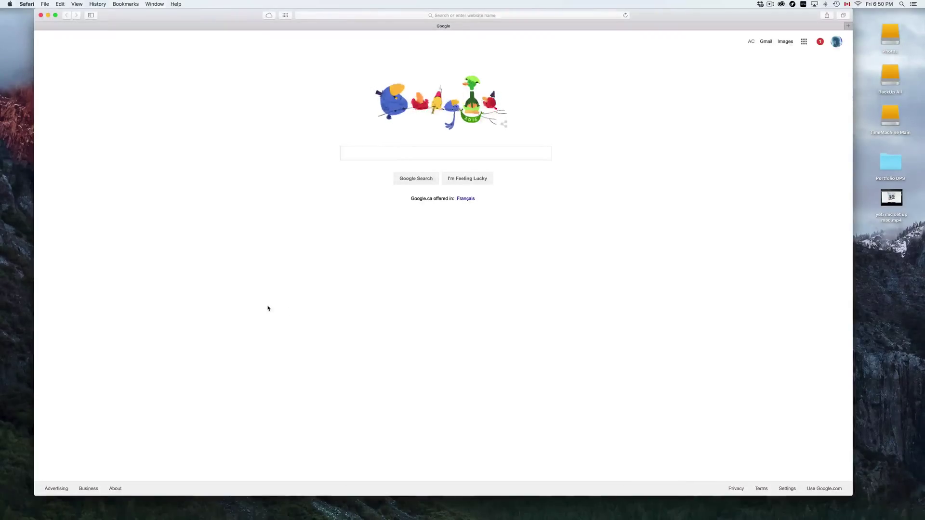
Switch back to the Dock preferences in System Preferences, turn off automatic hiding of the Dock, and re-enable it
{"action": "key", "text": "ctrl+Up"}
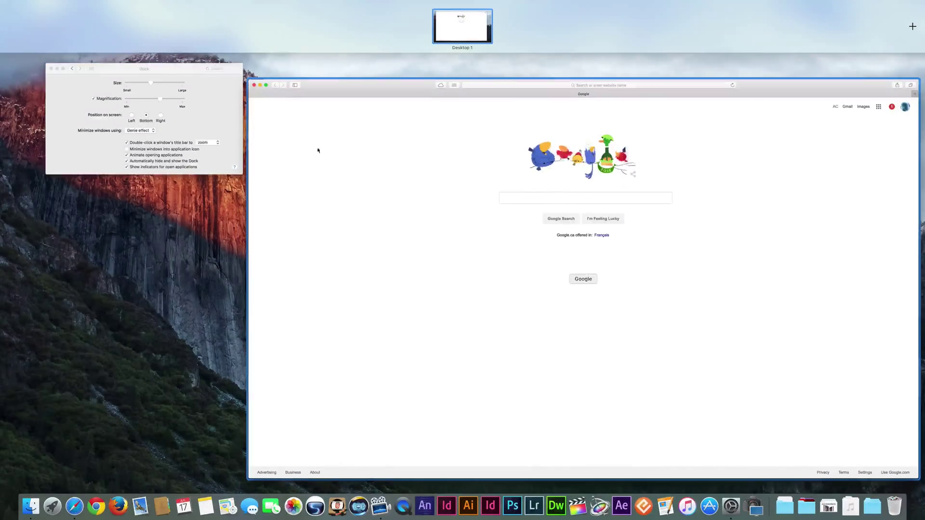
{"action": "left_click", "coordinate": [233, 118]}
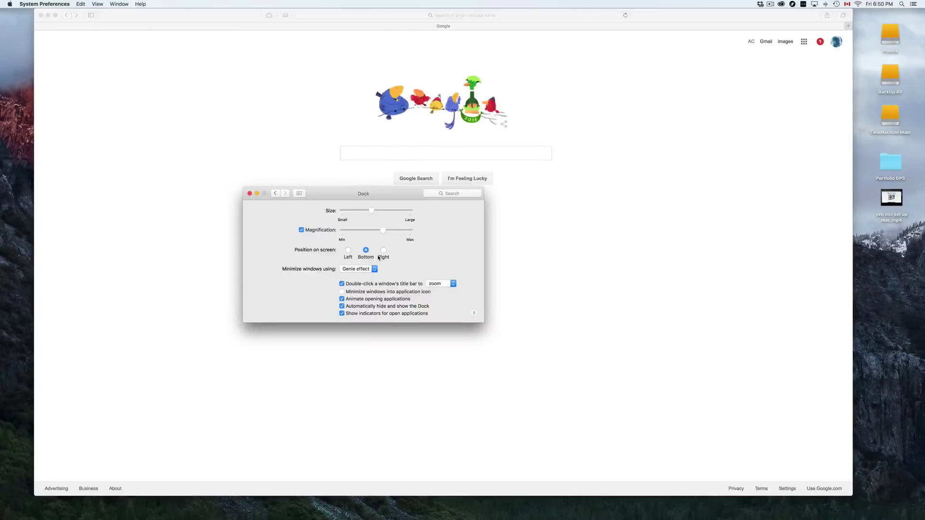
{"action": "left_click", "coordinate": [343, 307]}
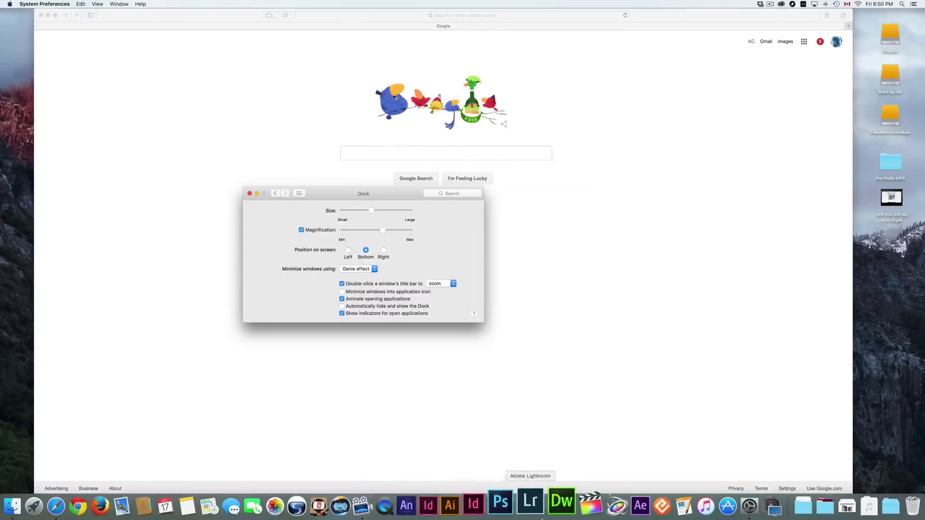
{"action": "left_click", "coordinate": [342, 306]}
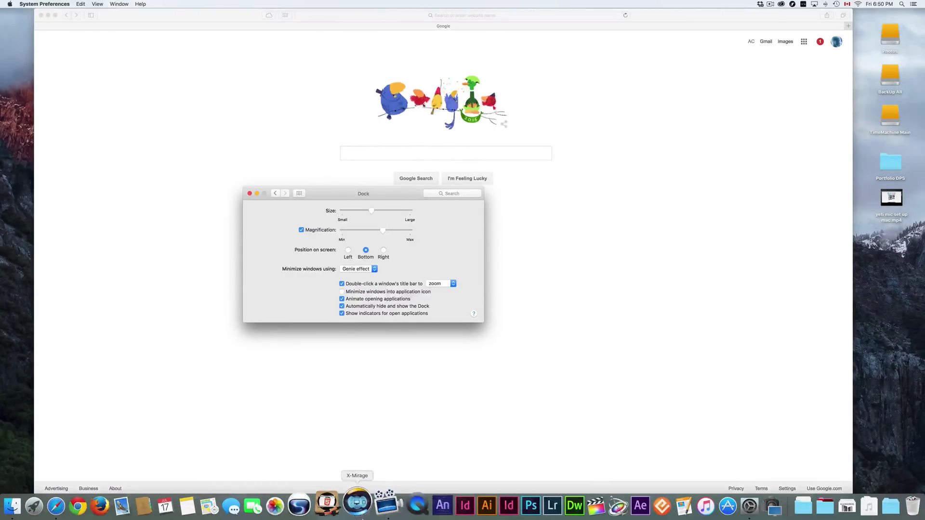
Open the Energy Saver preferences and bring up their Schedule settings
{"action": "left_click", "coordinate": [298, 193]}
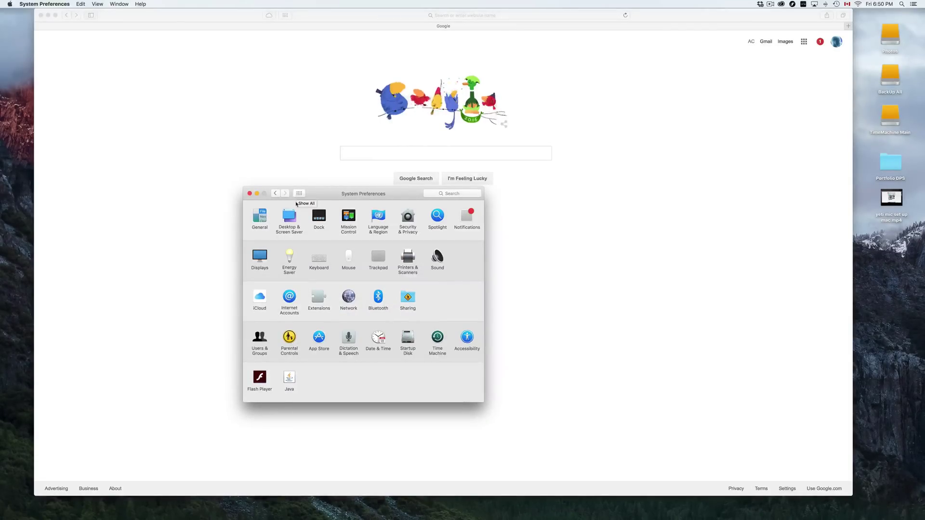
{"action": "left_click", "coordinate": [290, 258]}
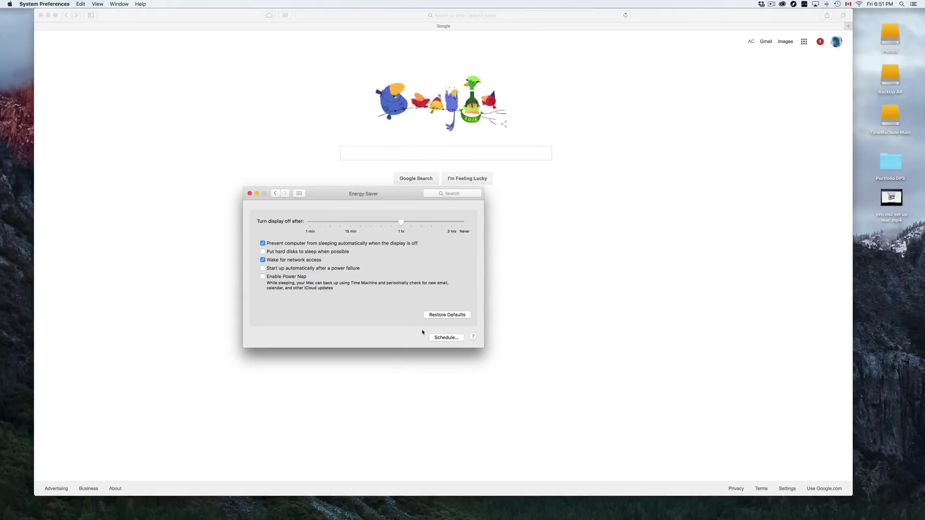
{"action": "left_click", "coordinate": [437, 337]}
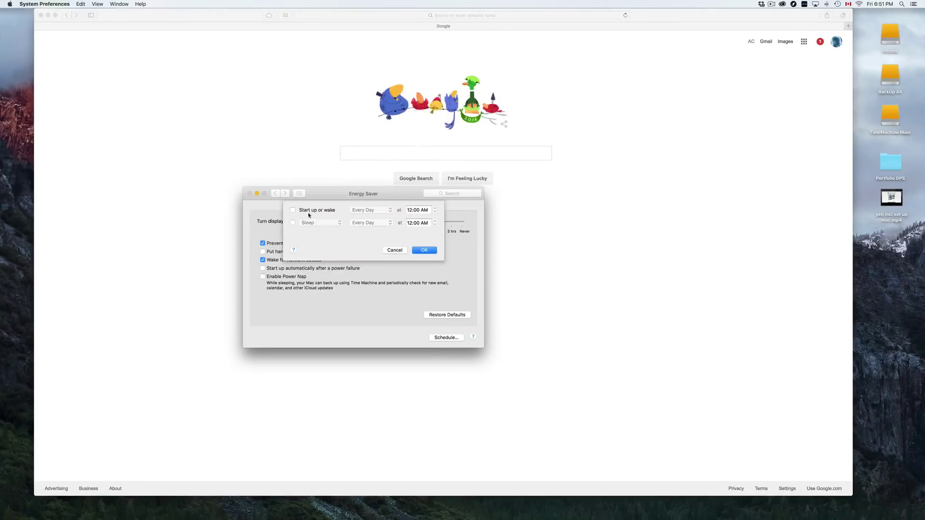
Enable the scheduled sleep entry, change its action to Shut Down, and view the day choices, keeping Every Day
{"action": "left_click", "coordinate": [292, 223]}
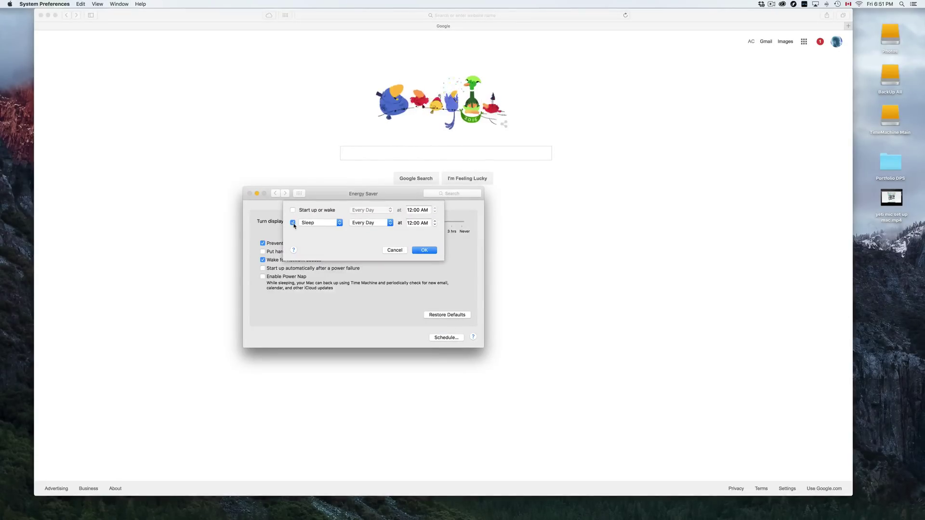
{"action": "left_click", "coordinate": [328, 224]}
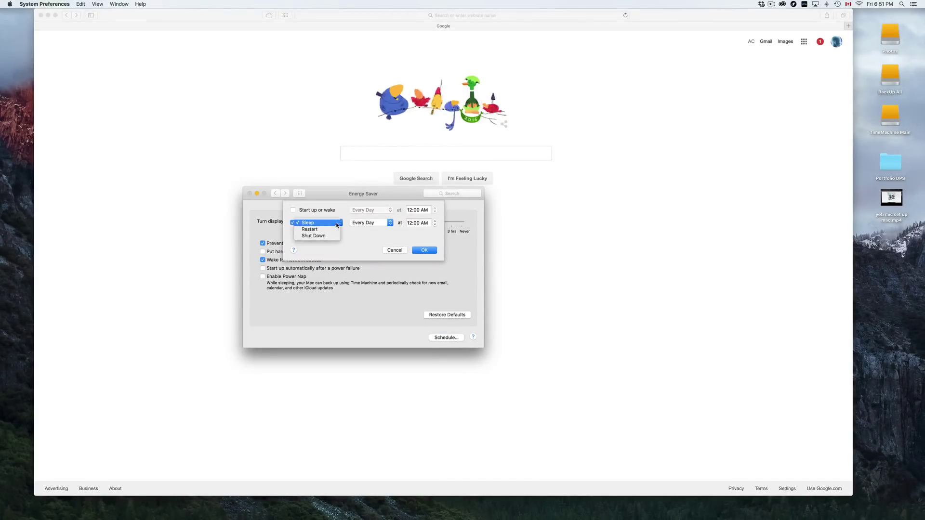
{"action": "left_click", "coordinate": [326, 235]}
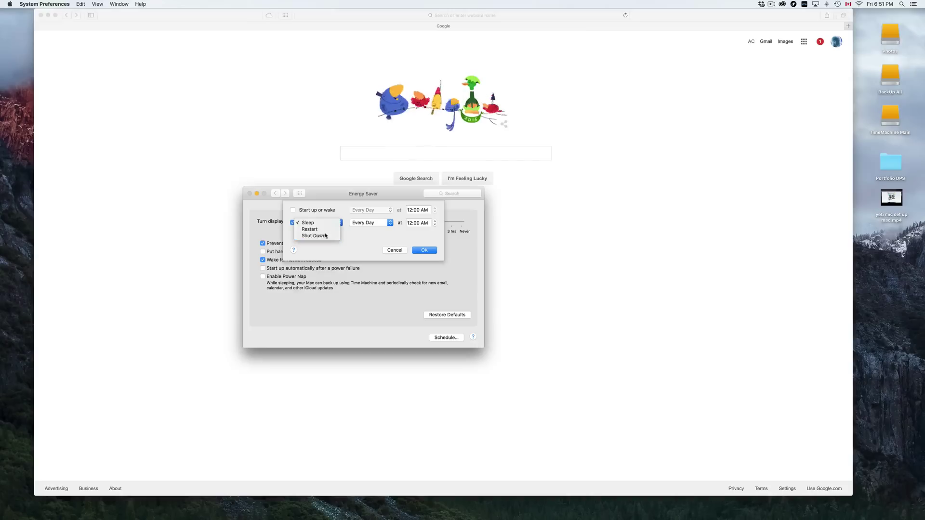
{"action": "left_click", "coordinate": [369, 224]}
{"action": "left_click", "coordinate": [368, 224]}
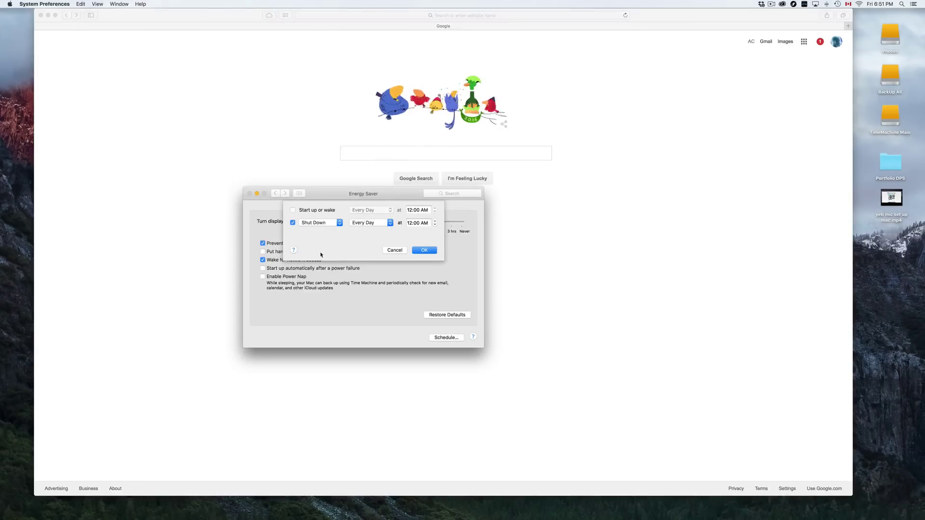
Disable the scheduled shutdown entry, cancel the Schedule settings, and check the display turn-off time in Energy Saver
{"action": "left_click", "coordinate": [293, 223]}
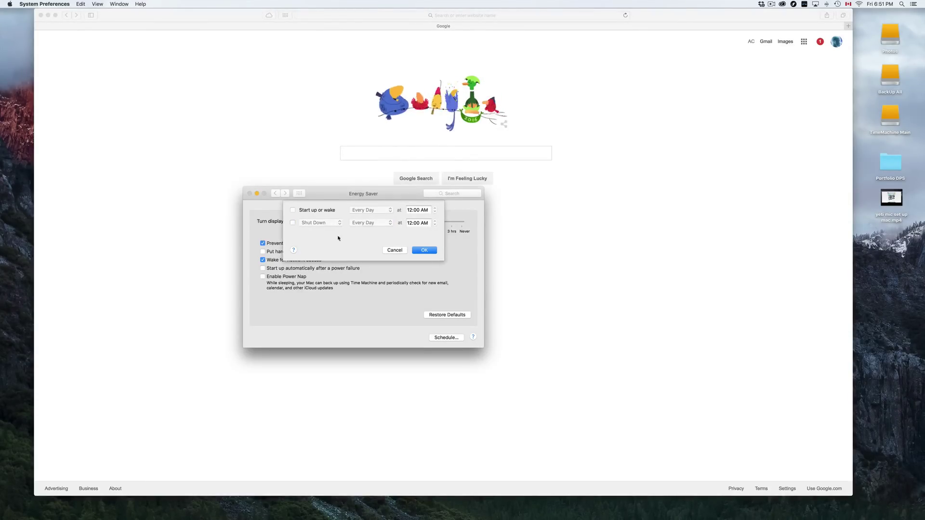
{"action": "left_click", "coordinate": [395, 250]}
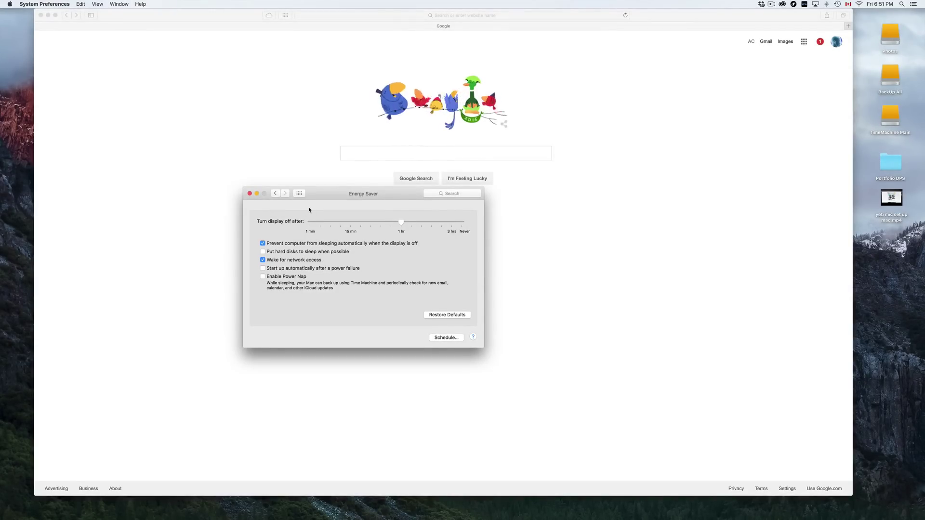
{"action": "left_click_drag", "start_coordinate": [329, 195], "coordinate": [311, 191]}
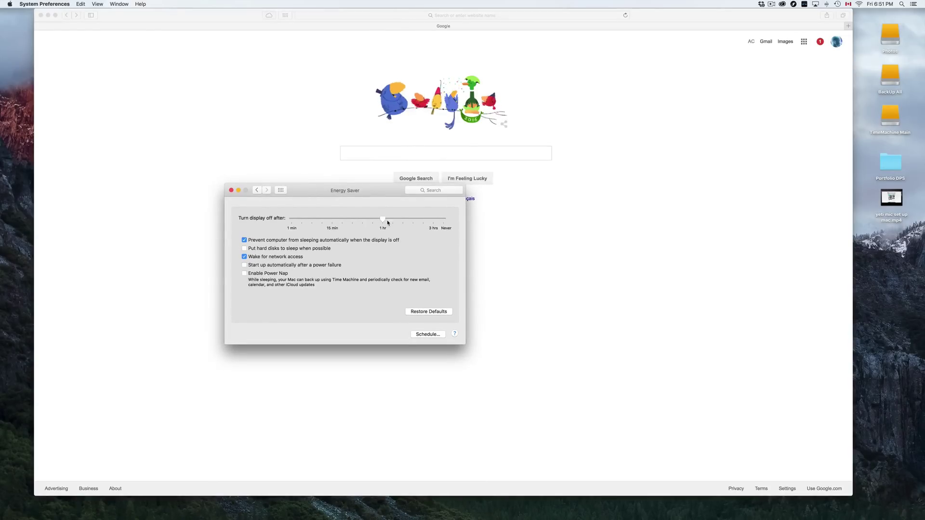
{"action": "mouse_move", "coordinate": [378, 221]}
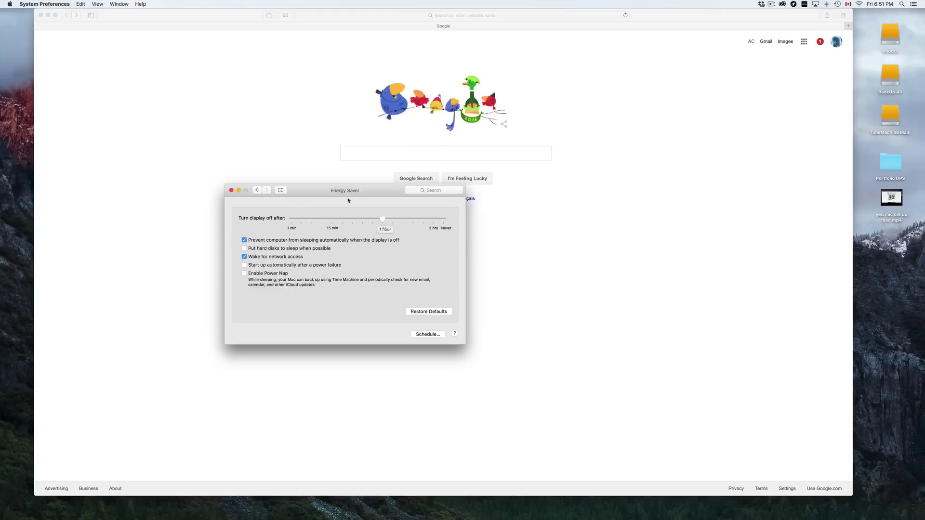
Close the Energy Saver preferences and the Safari window, and return to the Finder desktop
{"action": "left_click", "coordinate": [232, 190]}
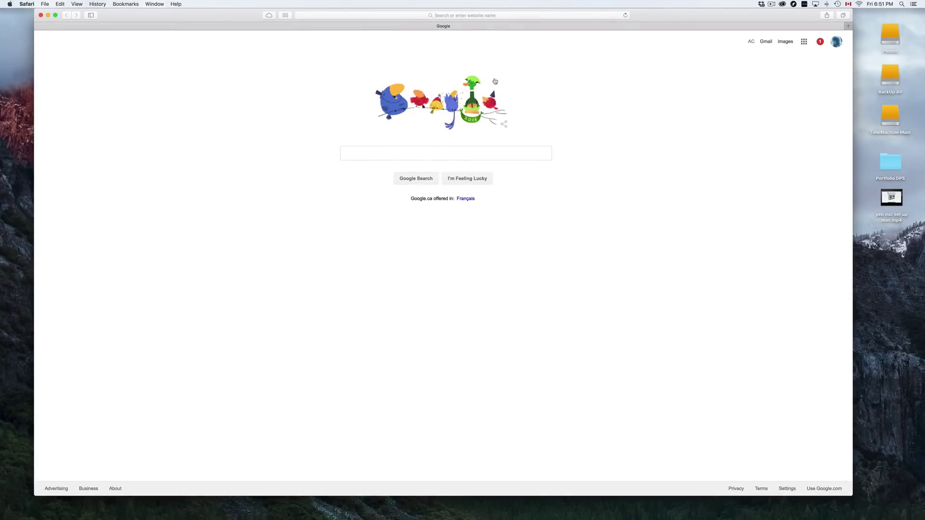
{"action": "left_click", "coordinate": [41, 15]}
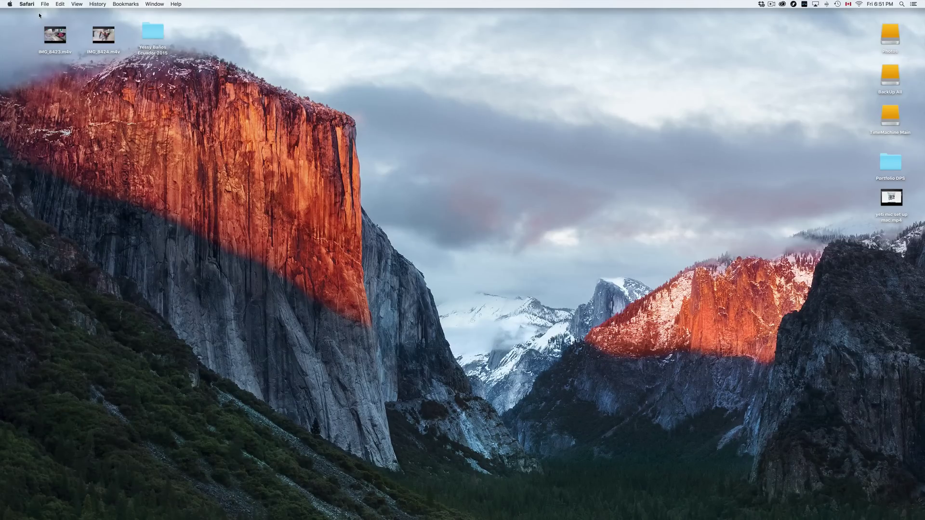
{"action": "left_click", "coordinate": [145, 236]}
Reopen System Preferences, review the automatic update options in the App Store preferences, and close the window
{"action": "mouse_move", "coordinate": [230, 507]}
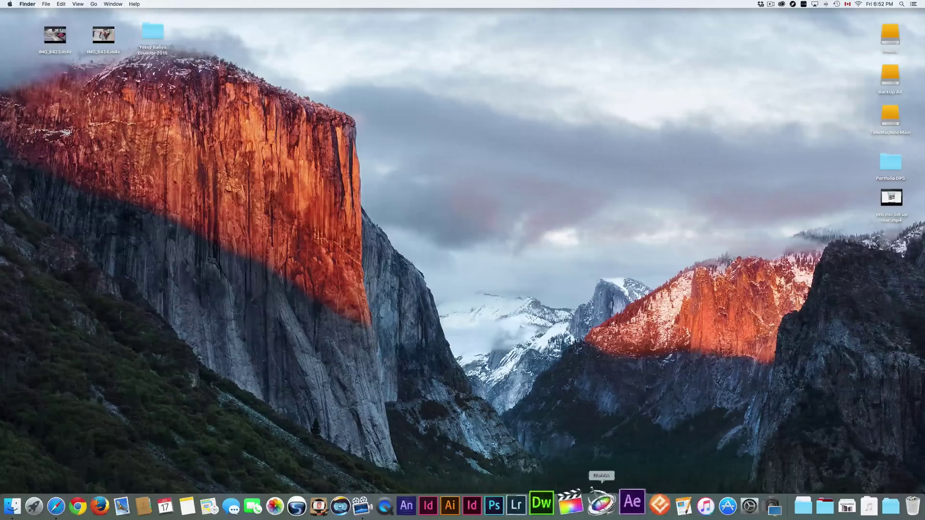
{"action": "left_click", "coordinate": [728, 511]}
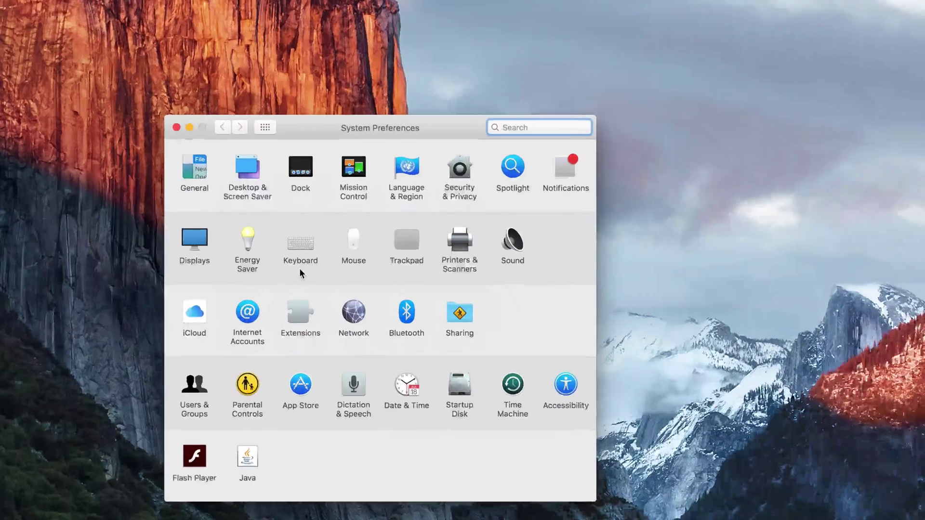
{"action": "left_click_drag", "start_coordinate": [414, 135], "coordinate": [419, 115]}
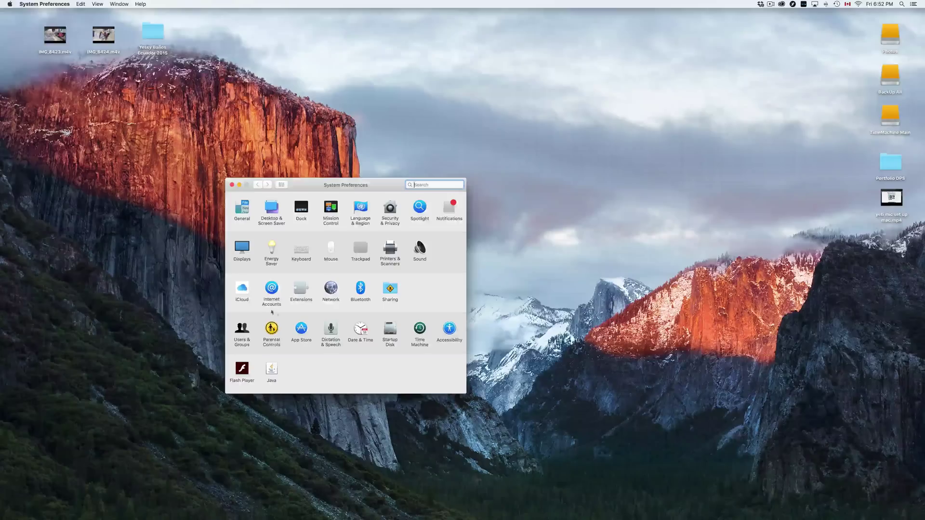
{"action": "left_click", "coordinate": [301, 328]}
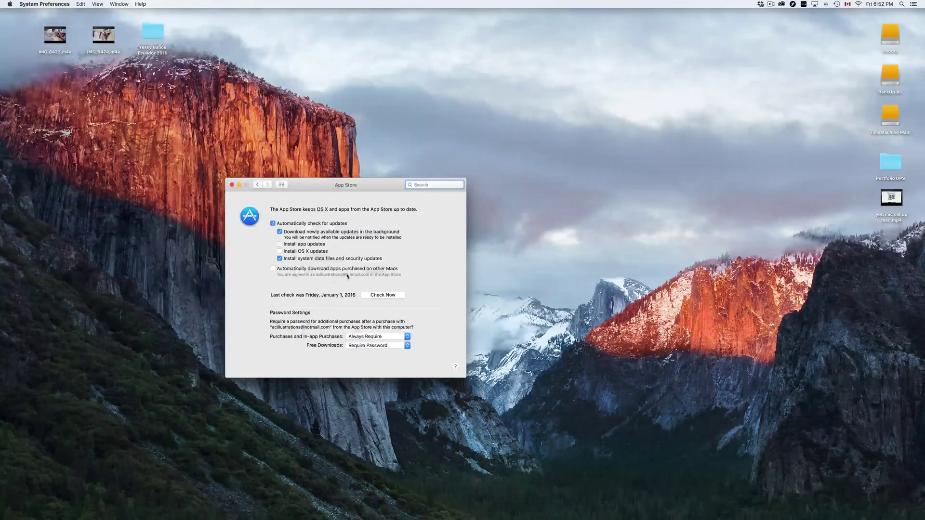
{"action": "left_click", "coordinate": [231, 185]}
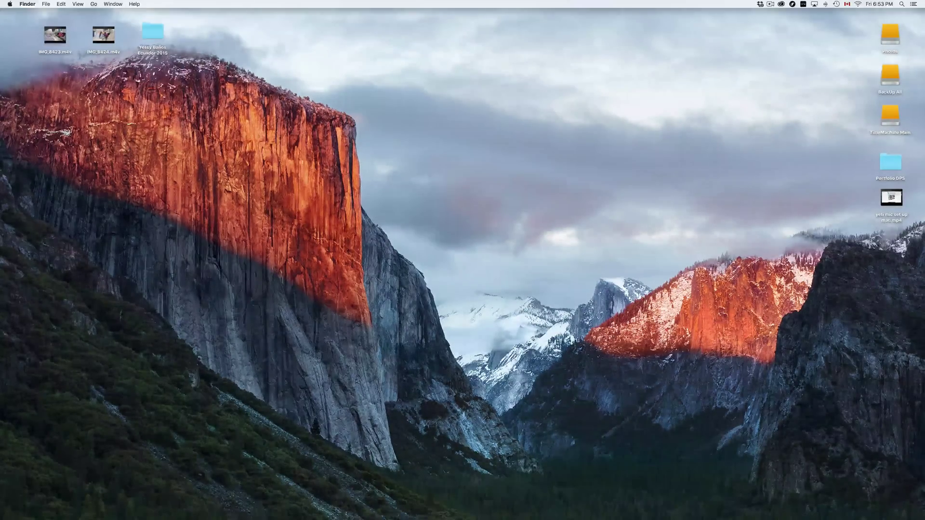
Switch to the App Store, check for available software updates, and quit it
{"action": "mouse_move", "coordinate": [153, 508]}
{"action": "left_click", "coordinate": [22, 3]}
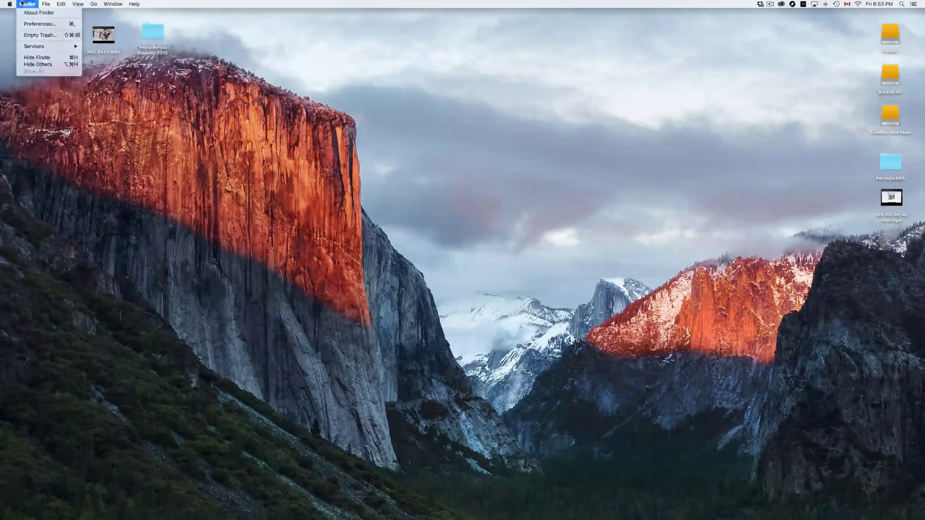
{"action": "mouse_move", "coordinate": [6, 5]}
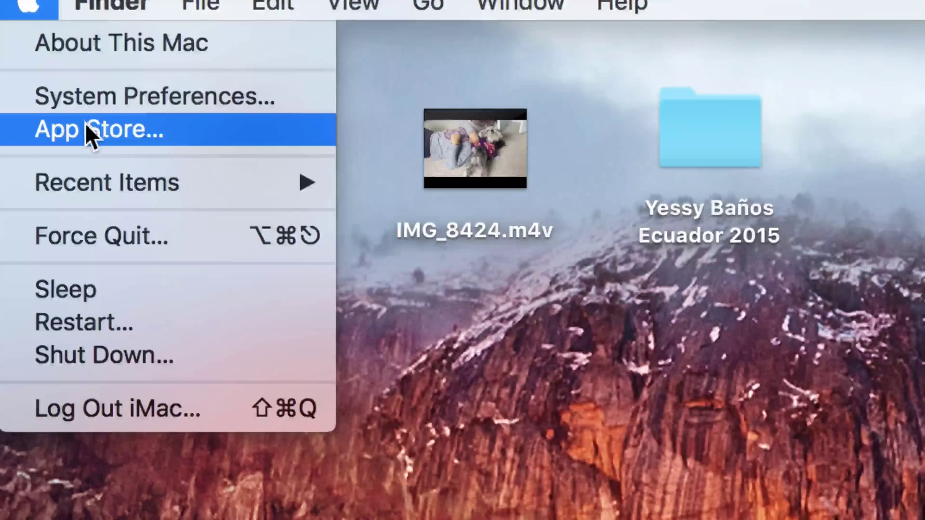
{"action": "left_click", "coordinate": [92, 128]}
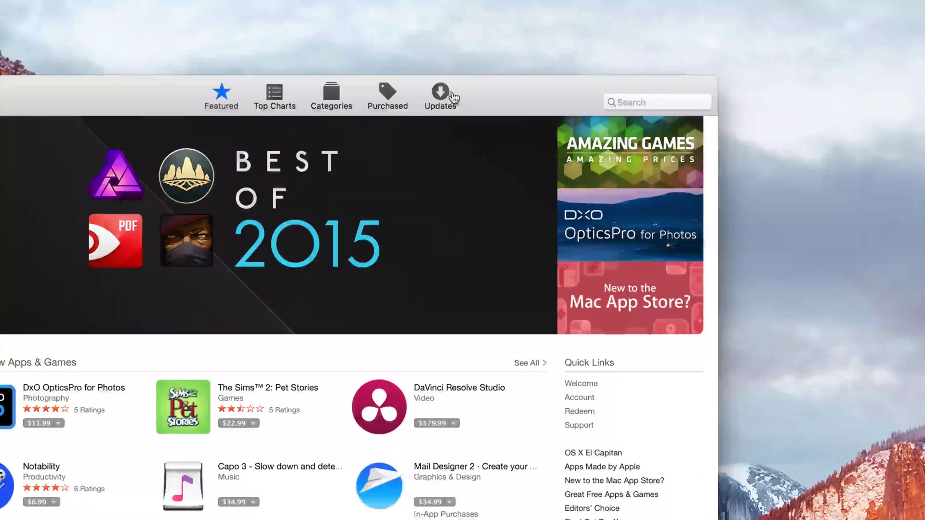
{"action": "left_click", "coordinate": [453, 98]}
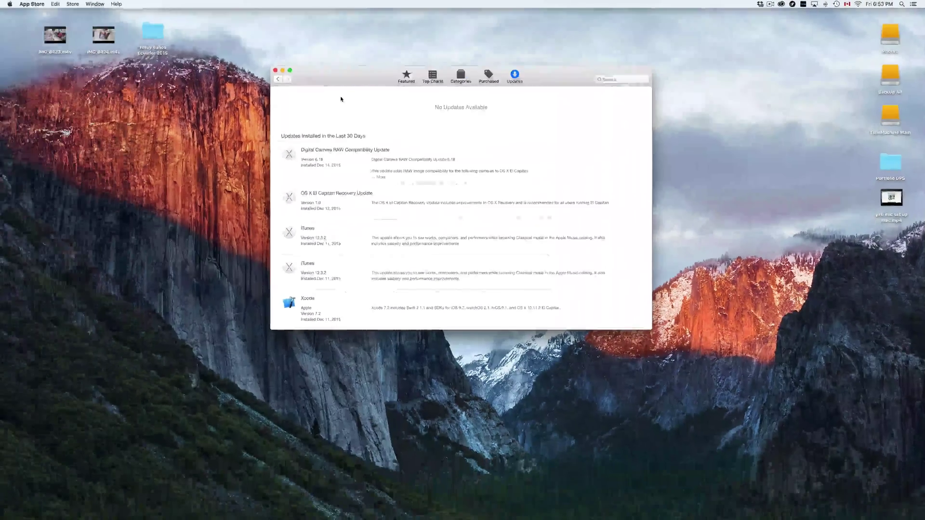
{"action": "left_click", "coordinate": [32, 4]}
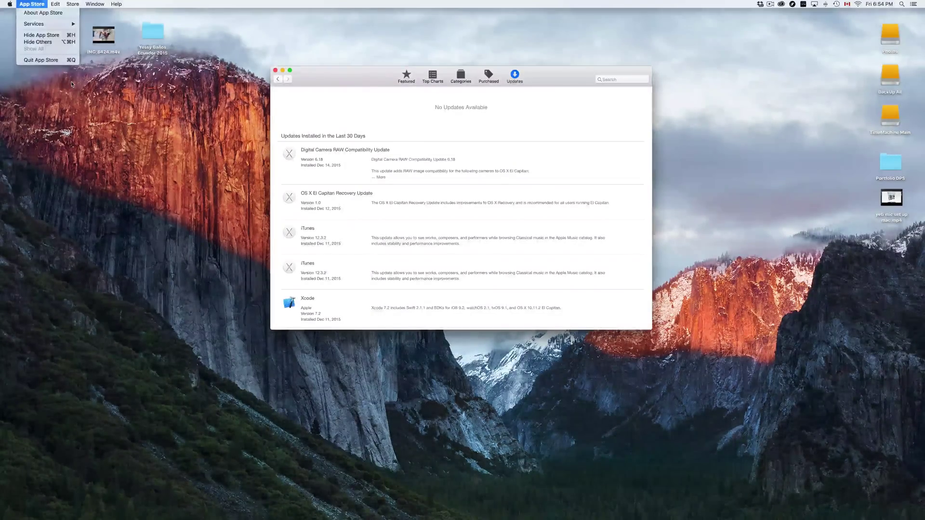
{"action": "left_click", "coordinate": [59, 60]}
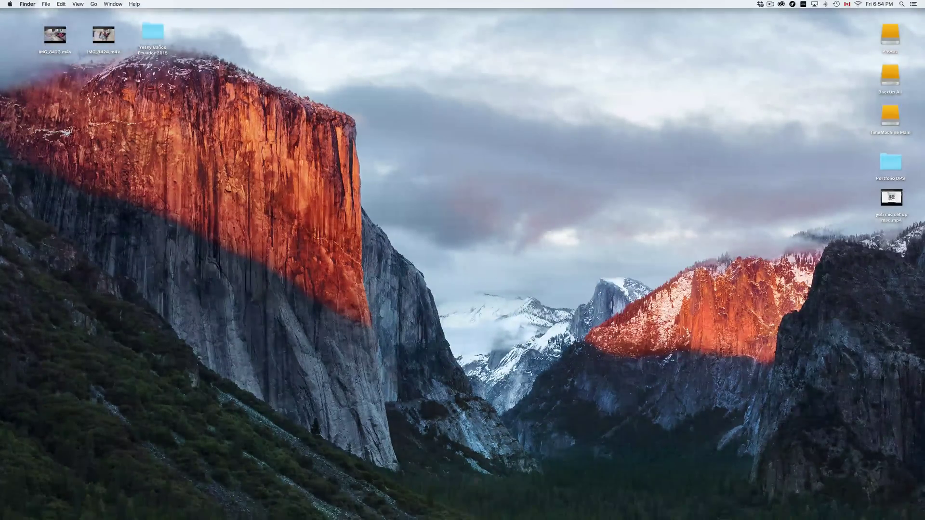
Switch to System Preferences, review the backup disks listed in the Time Machine preferences, and close the window
{"action": "mouse_move", "coordinate": [424, 517]}
{"action": "left_click", "coordinate": [727, 502]}
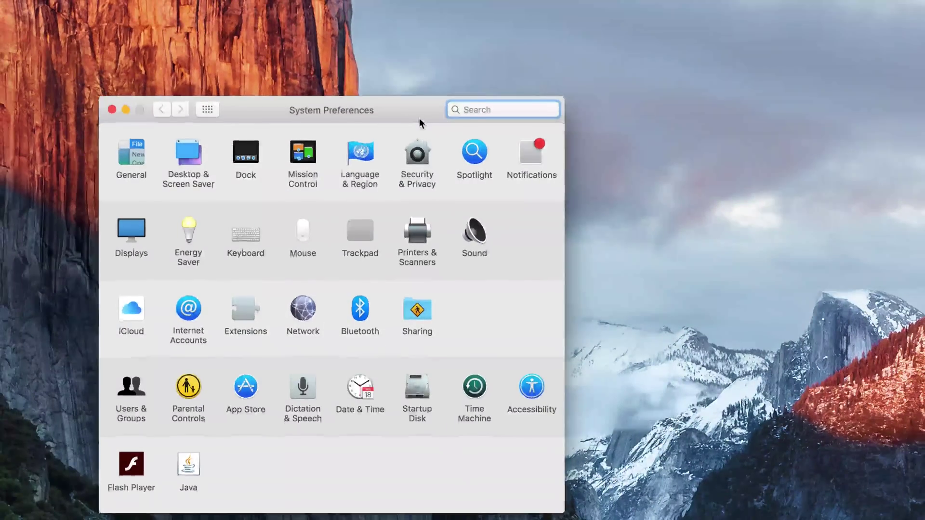
{"action": "left_click_drag", "start_coordinate": [419, 117], "coordinate": [414, 81]}
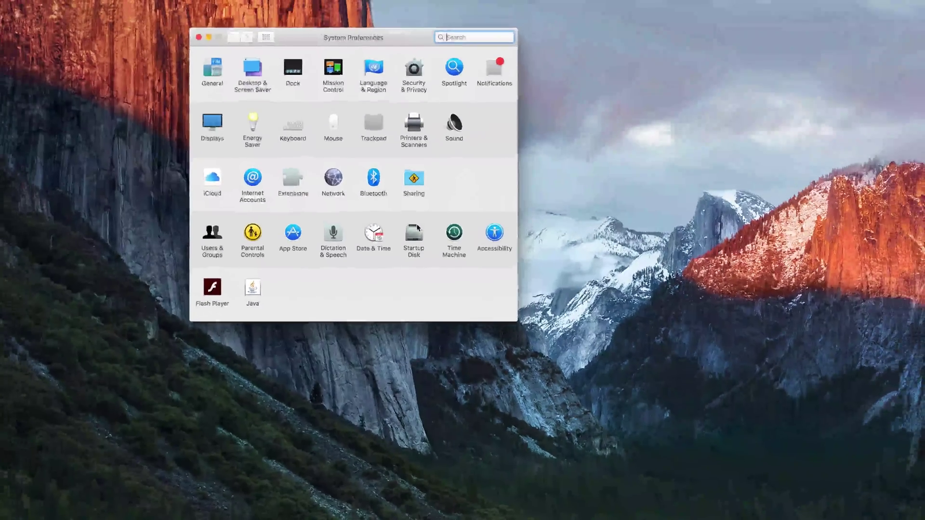
{"action": "left_click_drag", "start_coordinate": [402, 41], "coordinate": [429, 139]}
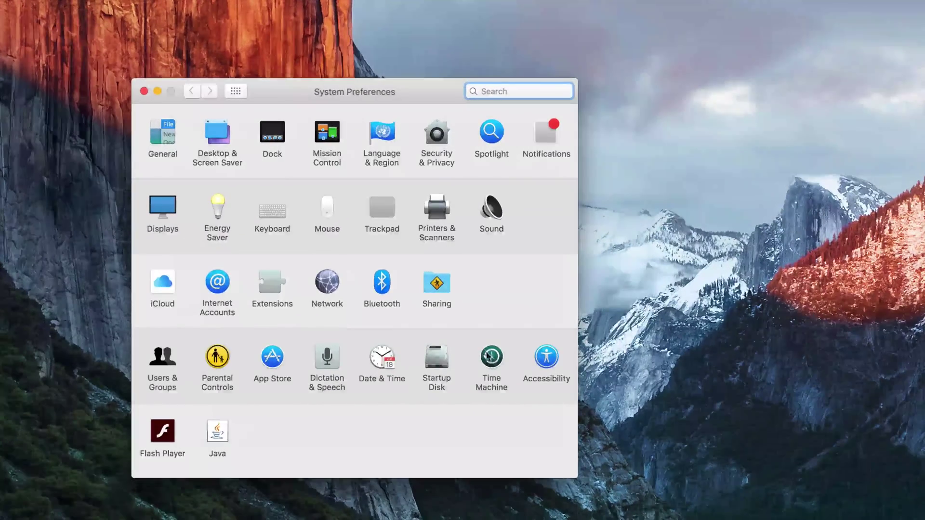
{"action": "left_click", "coordinate": [488, 356]}
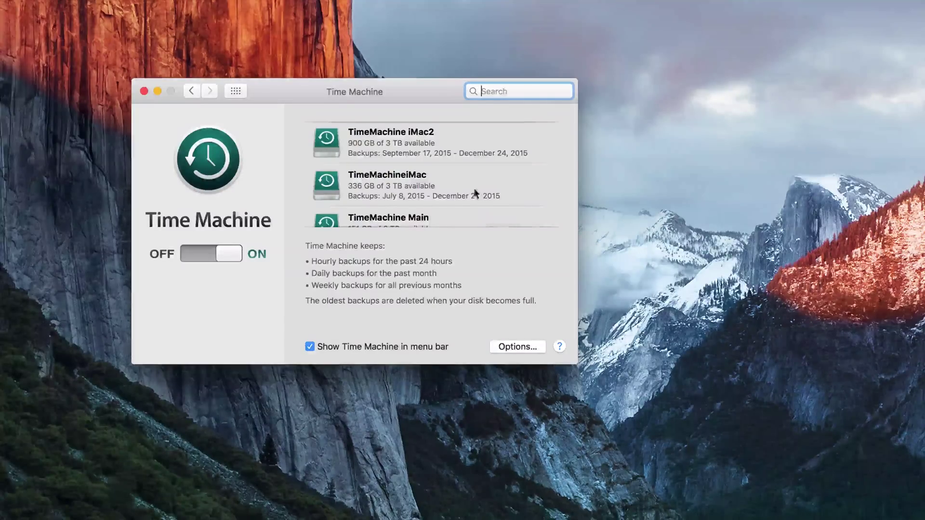
{"action": "scroll", "coordinate": [462, 183], "scroll_direction": "down", "scroll_amount": 3}
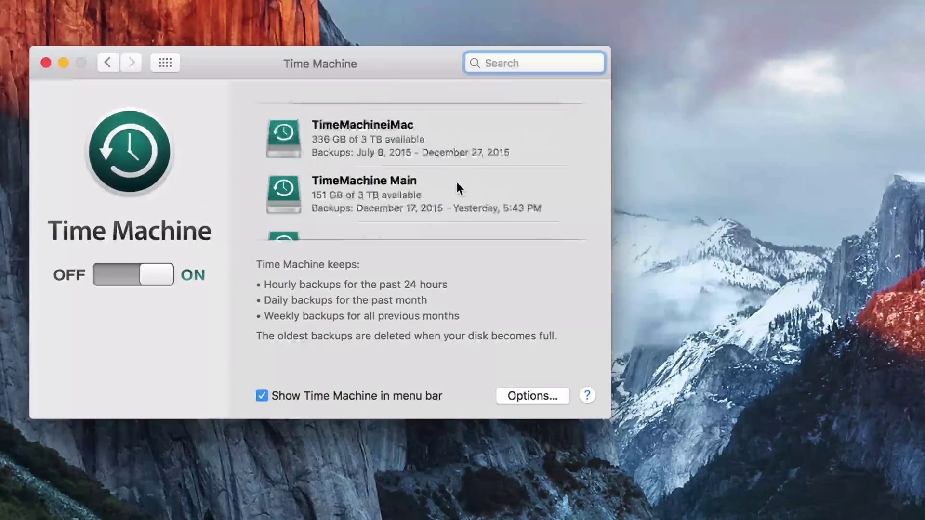
{"action": "scroll", "coordinate": [462, 184], "scroll_direction": "up", "scroll_amount": 3}
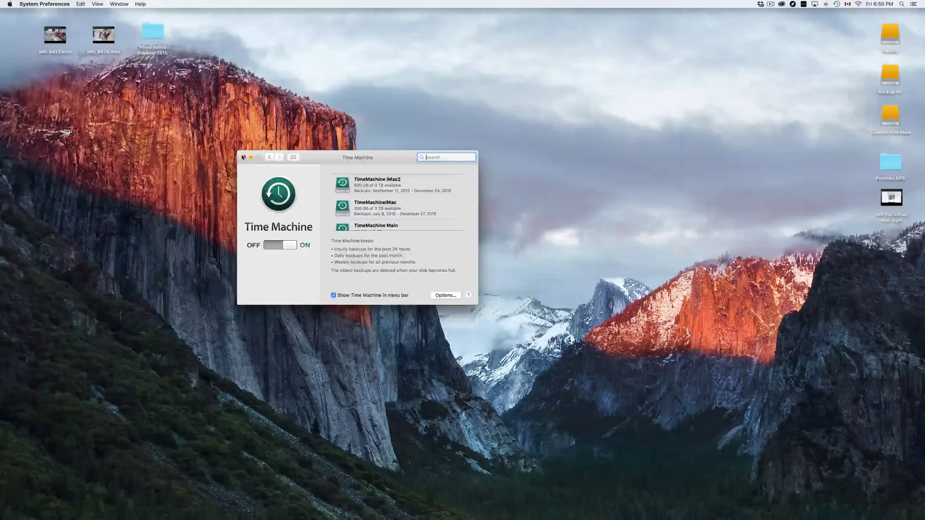
{"action": "left_click", "coordinate": [243, 157]}
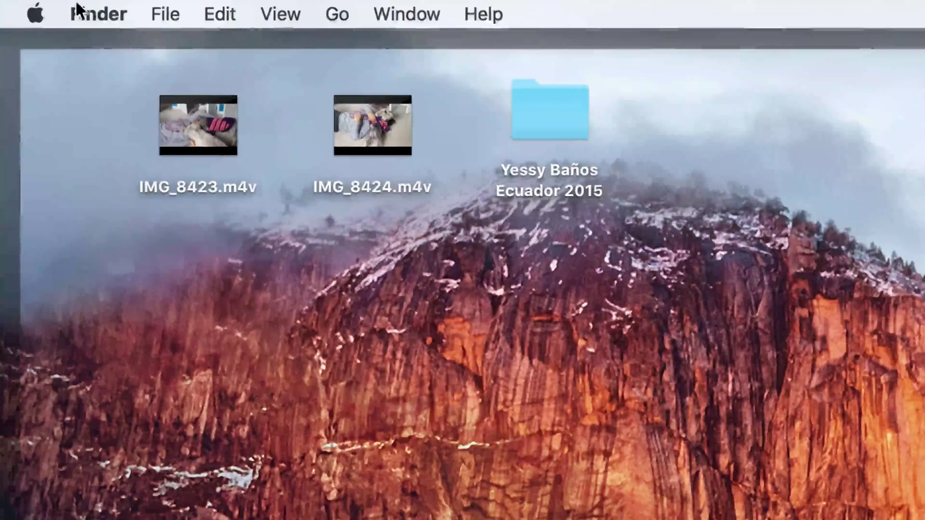
Open the Finder preferences, reposition their window, and set hard disks to show on the desktop
{"action": "left_click", "coordinate": [87, 13]}
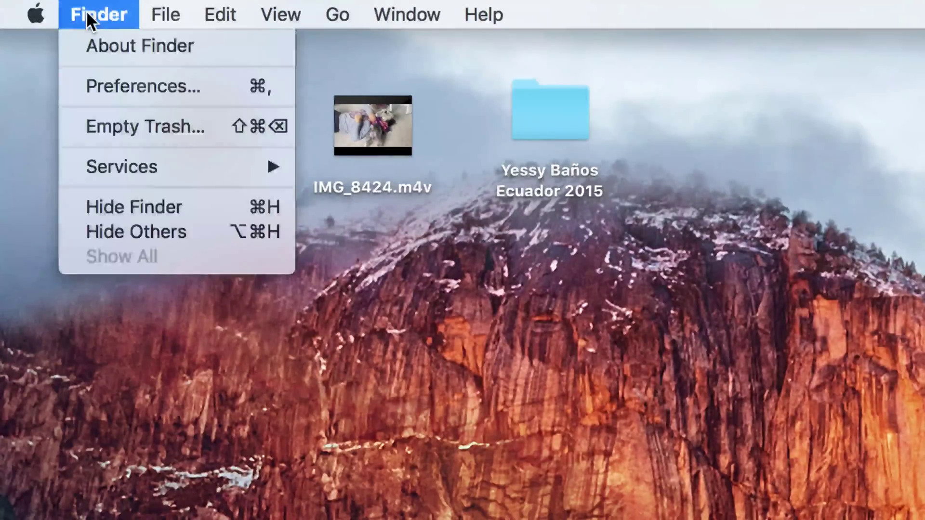
{"action": "left_click", "coordinate": [419, 195]}
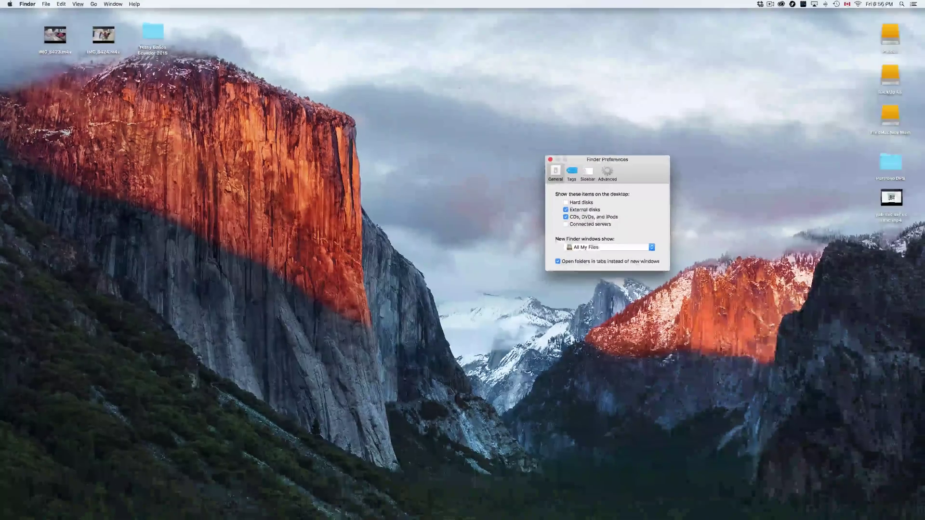
{"action": "left_click_drag", "start_coordinate": [626, 159], "coordinate": [411, 68]}
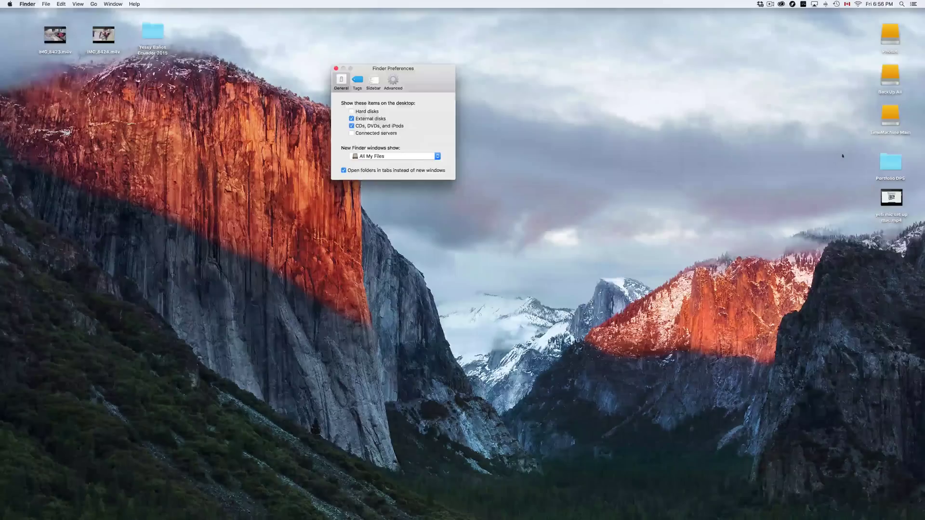
{"action": "left_click", "coordinate": [351, 111]}
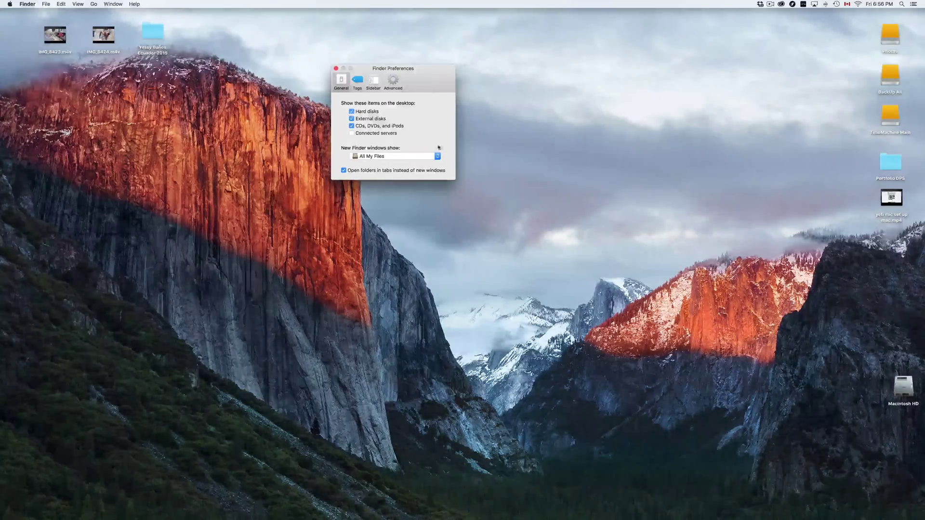
Move the Macintosh HD icon near the Finder Preferences window, and open the drive briefly to view its folders
{"action": "left_click", "coordinate": [903, 388]}
{"action": "left_click_drag", "start_coordinate": [619, 69], "coordinate": [559, 88]}
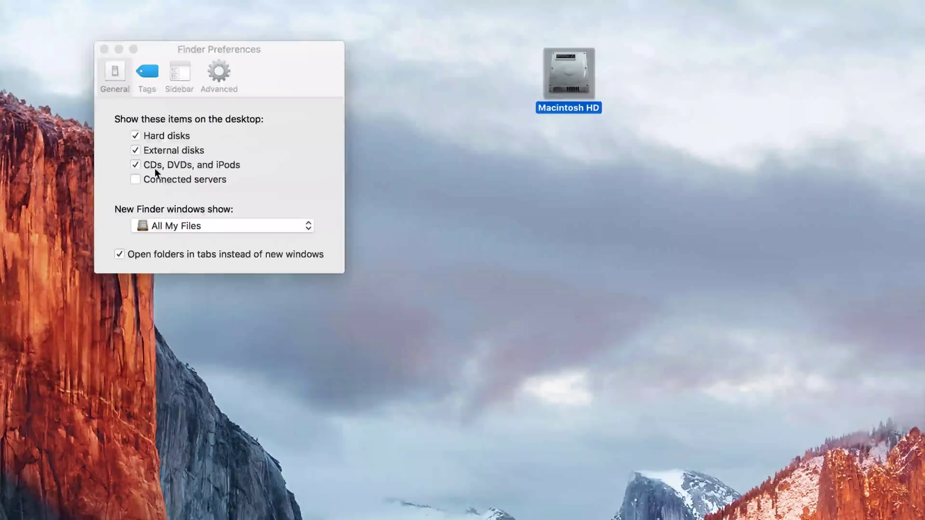
{"action": "left_click", "coordinate": [653, 89]}
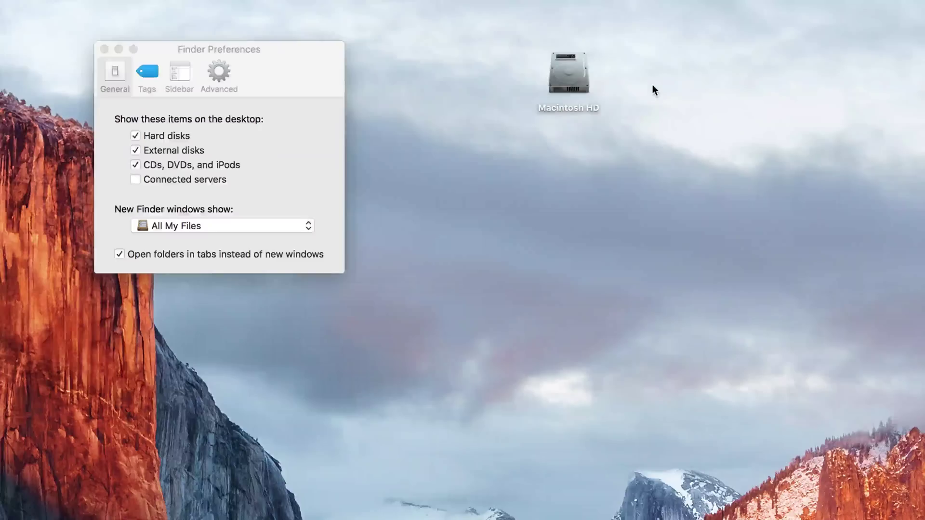
{"action": "double_click", "coordinate": [574, 71]}
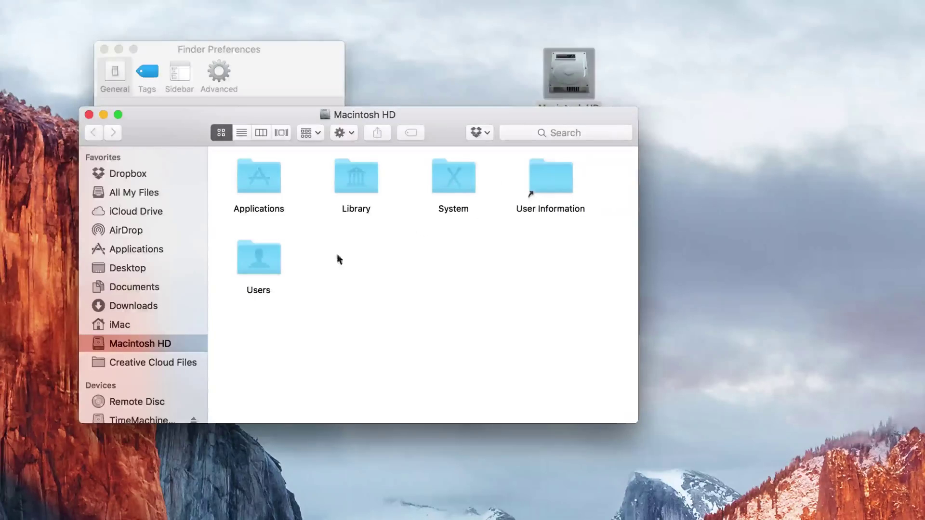
{"action": "left_click", "coordinate": [88, 116]}
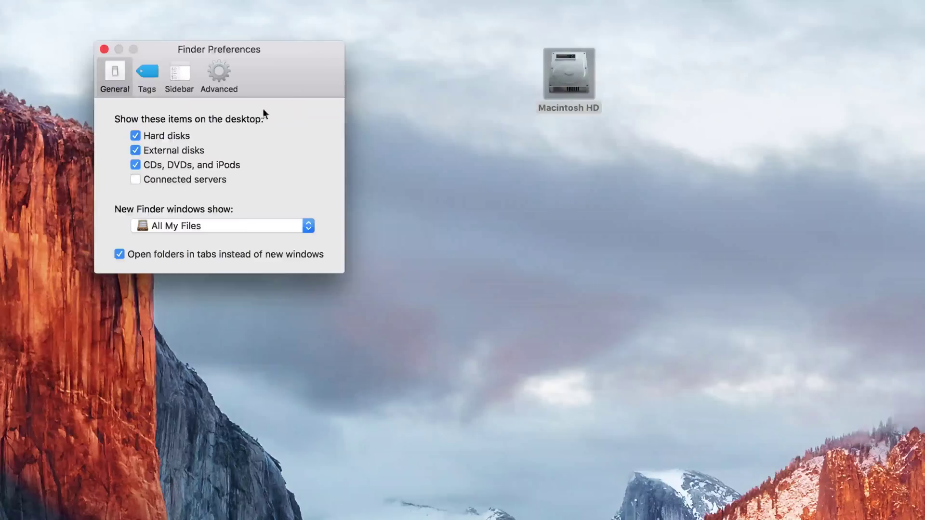
Turn off showing hard disks on the desktop and close the Finder preferences
{"action": "left_click", "coordinate": [136, 136]}
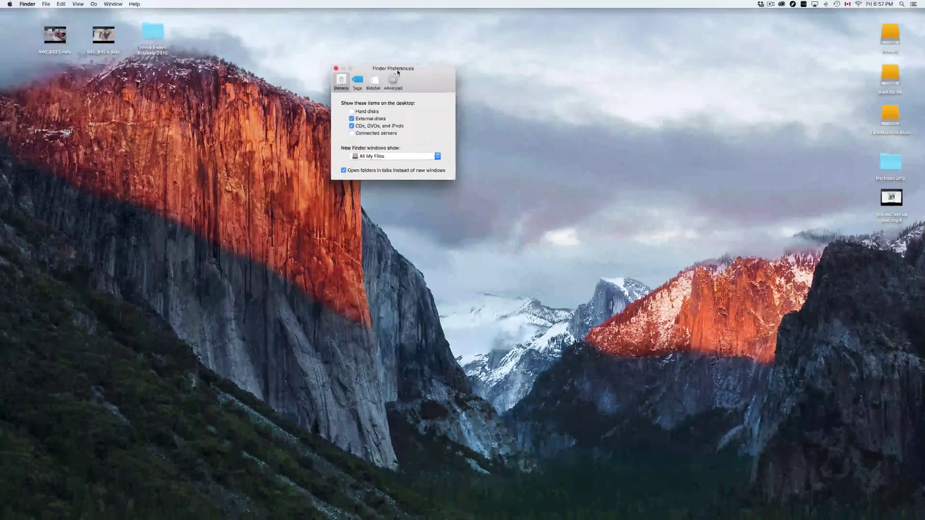
{"action": "key", "text": "super+w"}
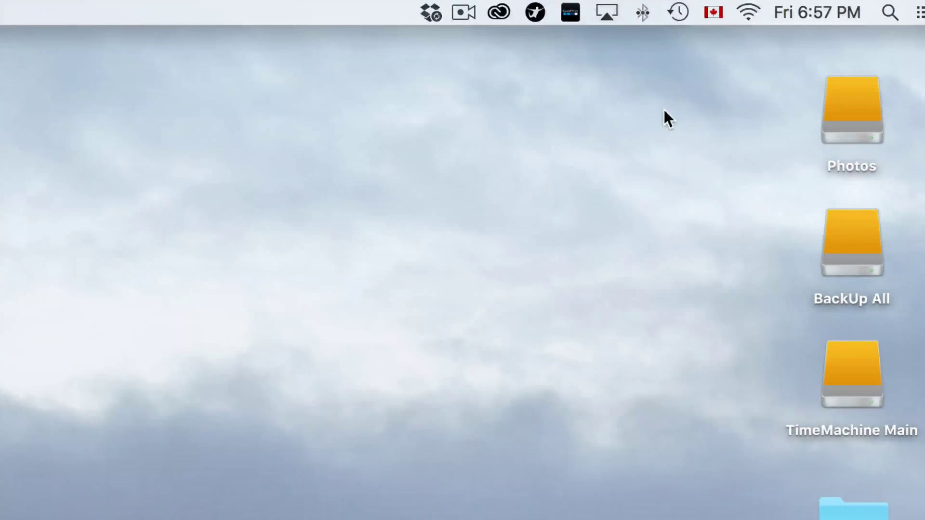
Search Spotlight for "disk", open Disk Utility, and reposition its window
{"action": "key", "text": "super+space"}
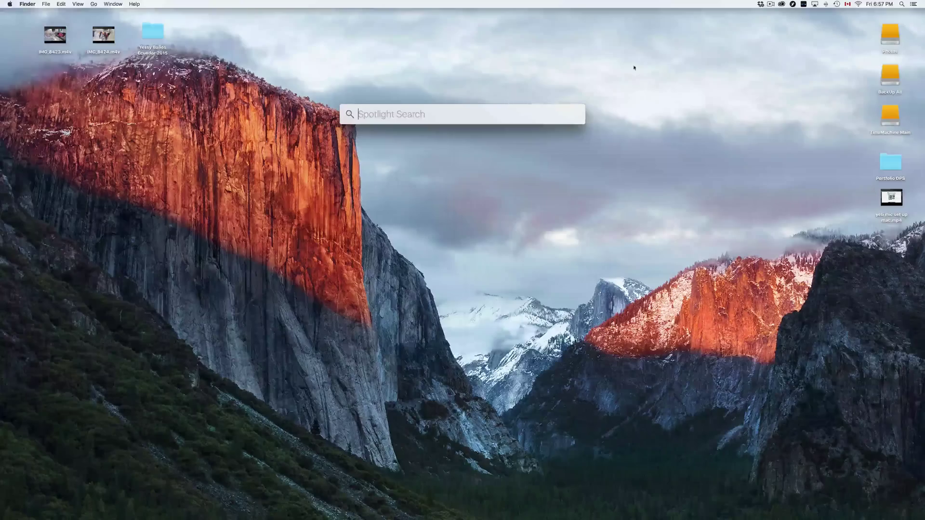
{"action": "type", "text": "disk"}
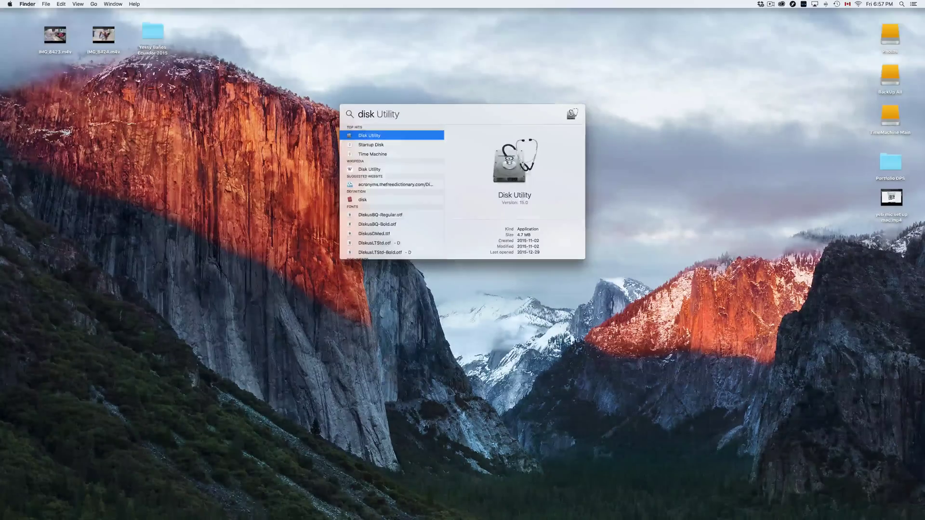
{"action": "double_click", "coordinate": [358, 137]}
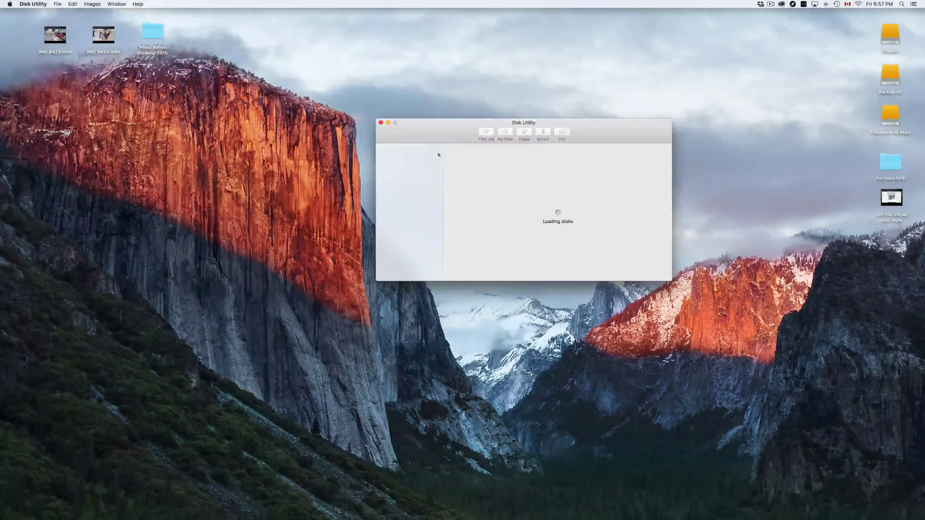
{"action": "left_click_drag", "start_coordinate": [610, 132], "coordinate": [507, 71]}
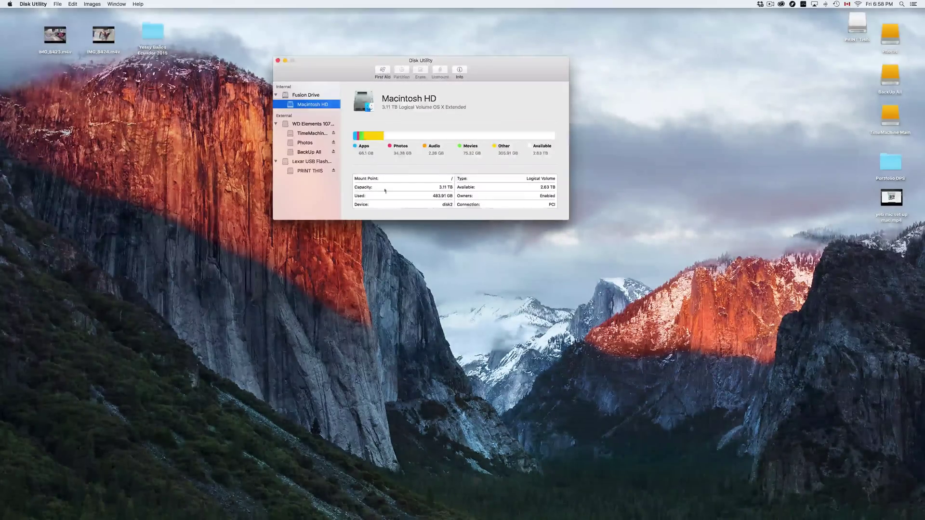
Select the Lexar USB flash drive among the external disks and open its erase settings
{"action": "left_click", "coordinate": [312, 164]}
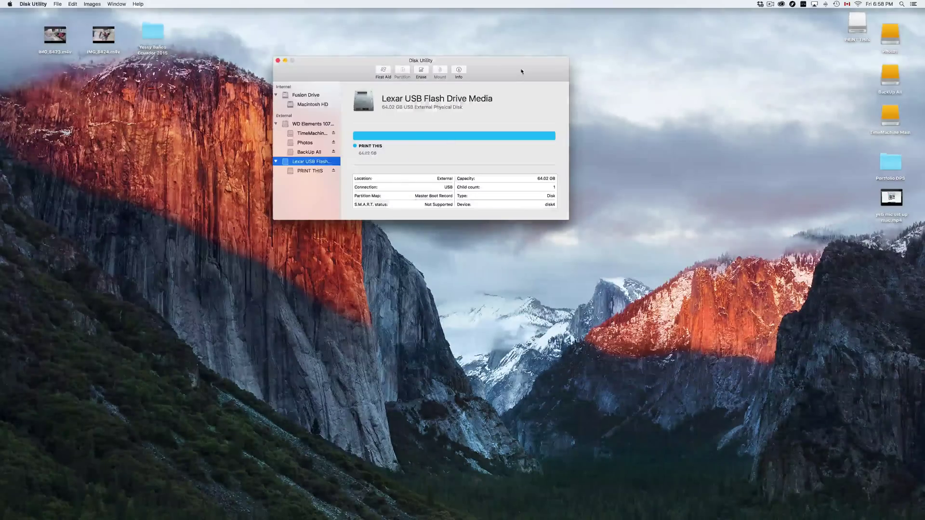
{"action": "left_click_drag", "start_coordinate": [521, 70], "coordinate": [527, 118]}
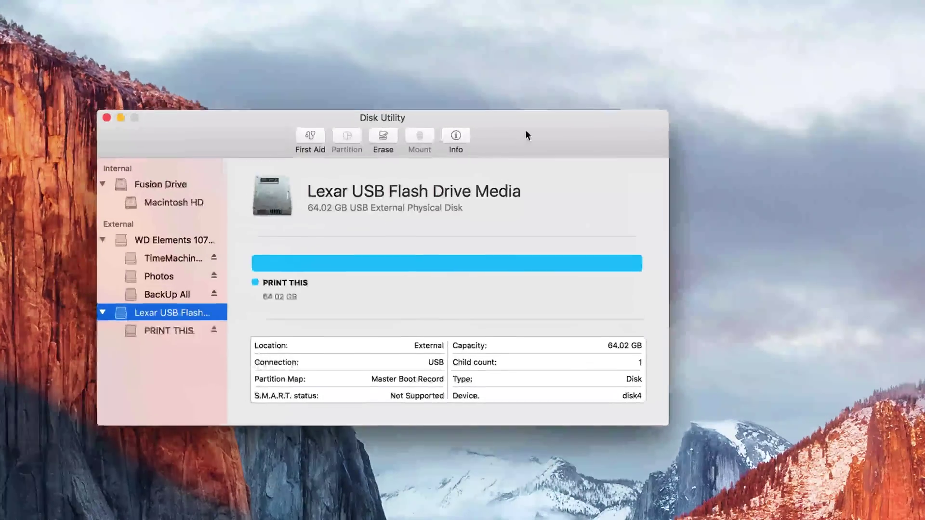
{"action": "left_click", "coordinate": [389, 135]}
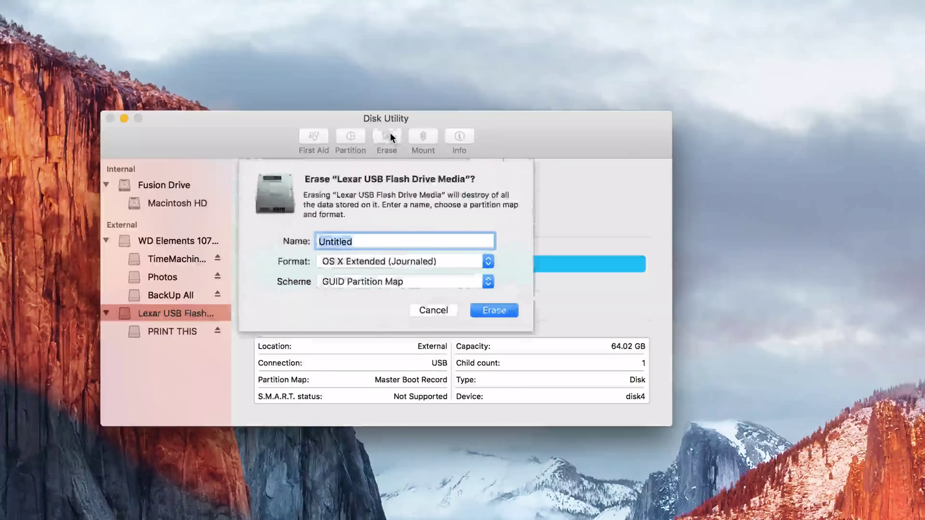
Review the available erase formats for the flash drive, trying MS-DOS (FAT) and ExFAT
{"action": "left_click", "coordinate": [487, 263]}
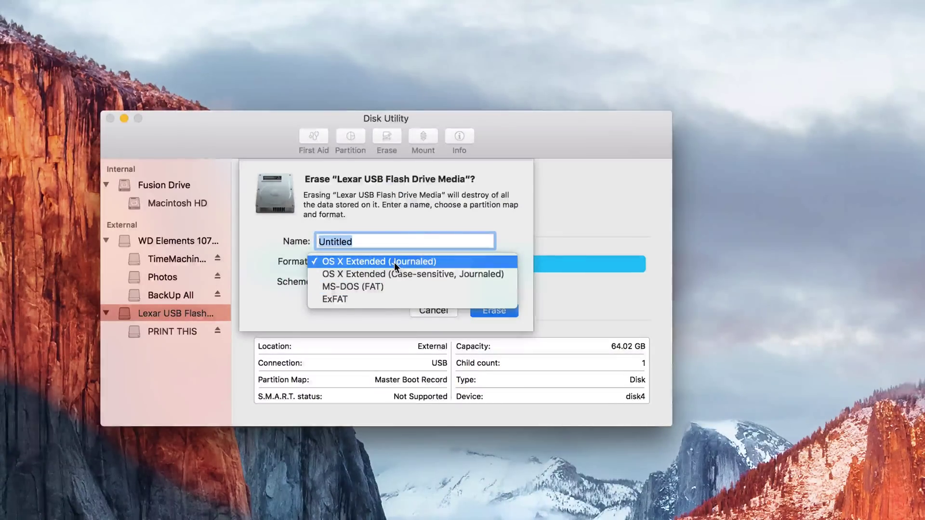
{"action": "left_click", "coordinate": [351, 263]}
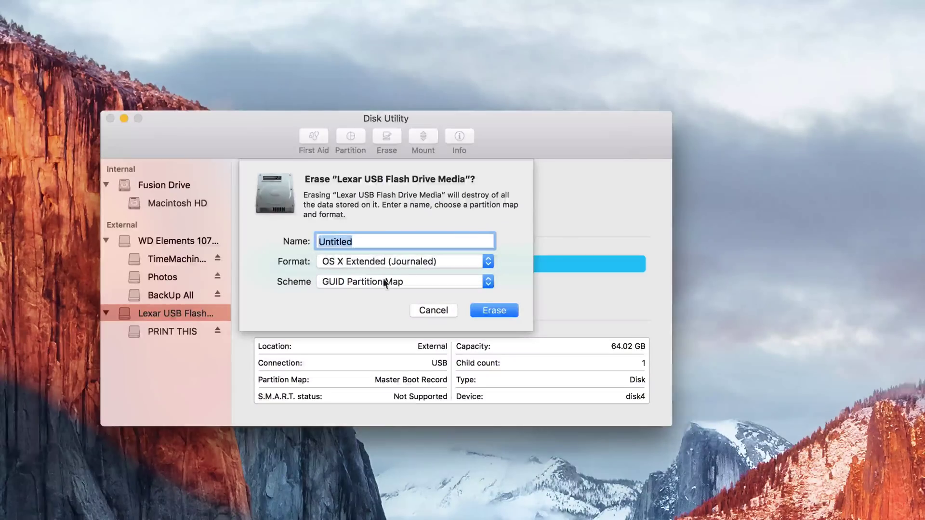
{"action": "left_click", "coordinate": [360, 264]}
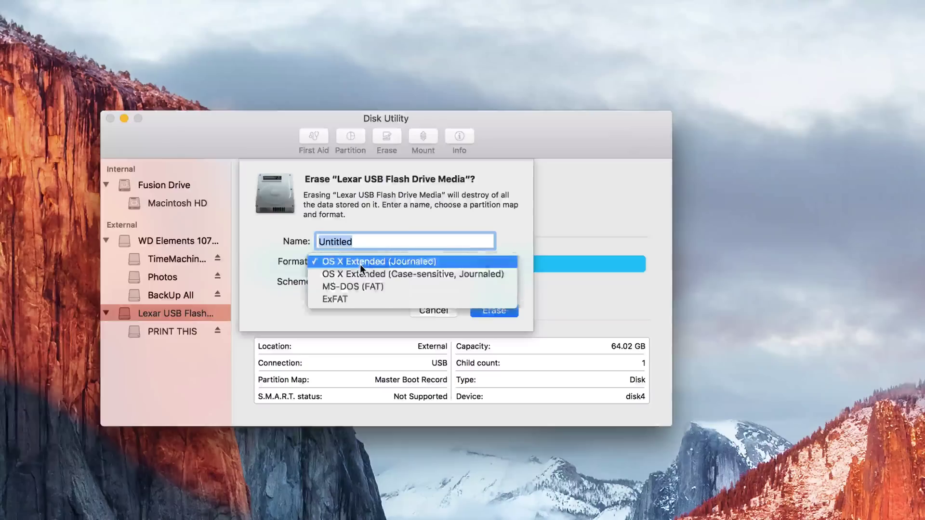
{"action": "left_click", "coordinate": [350, 287]}
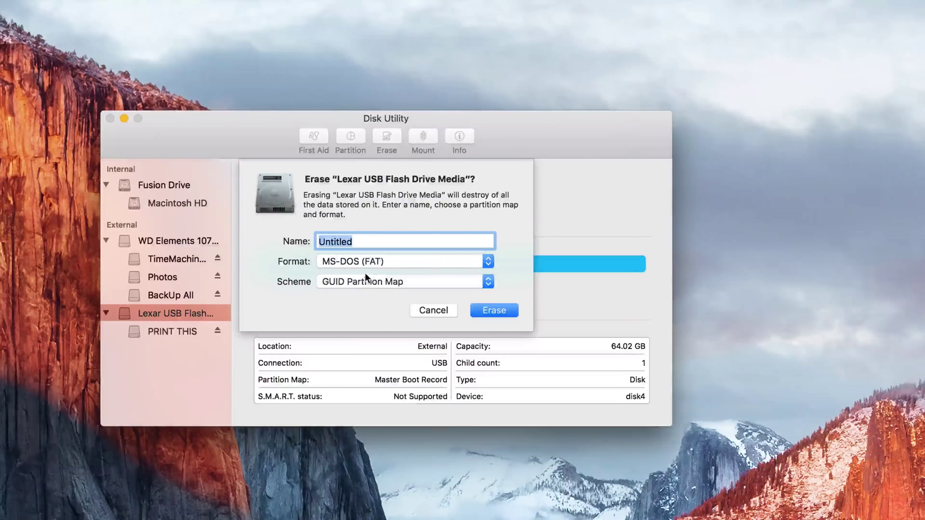
{"action": "left_click", "coordinate": [366, 265]}
{"action": "left_click", "coordinate": [356, 275]}
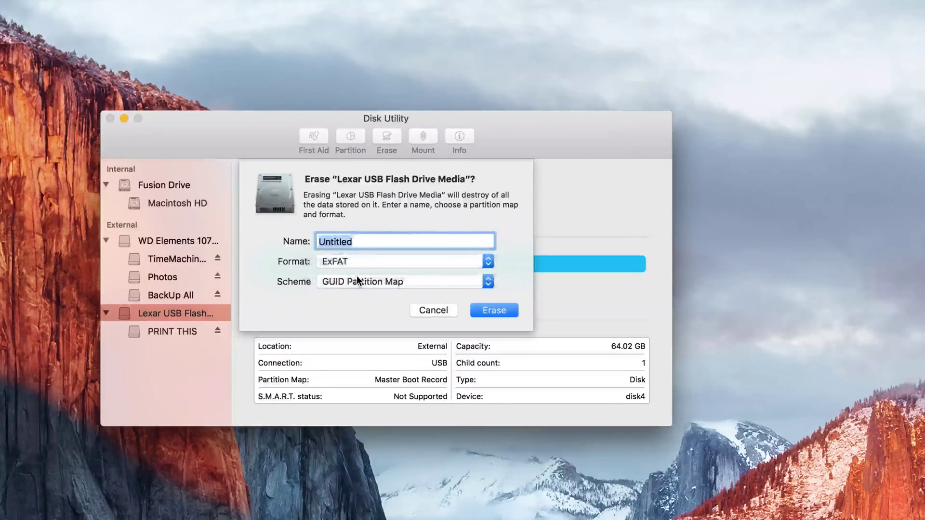
{"action": "left_click", "coordinate": [357, 265]}
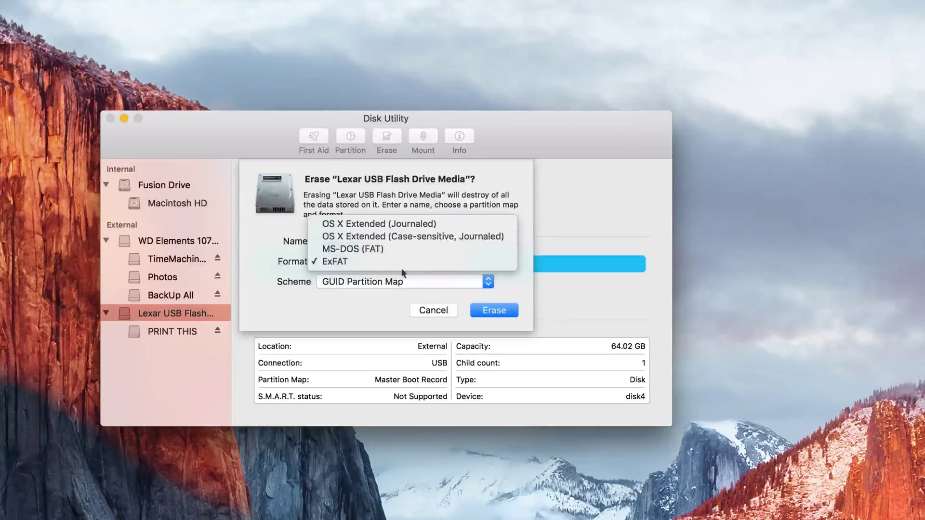
{"action": "left_click", "coordinate": [423, 310]}
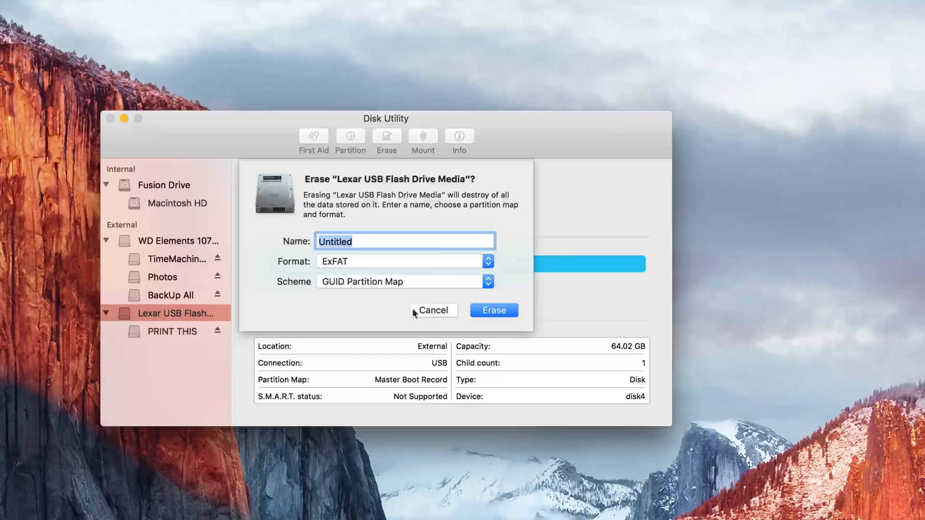
Set the flash drive's erase format to MS-DOS (FAT) and its name to 64gb
{"action": "left_click", "coordinate": [363, 262]}
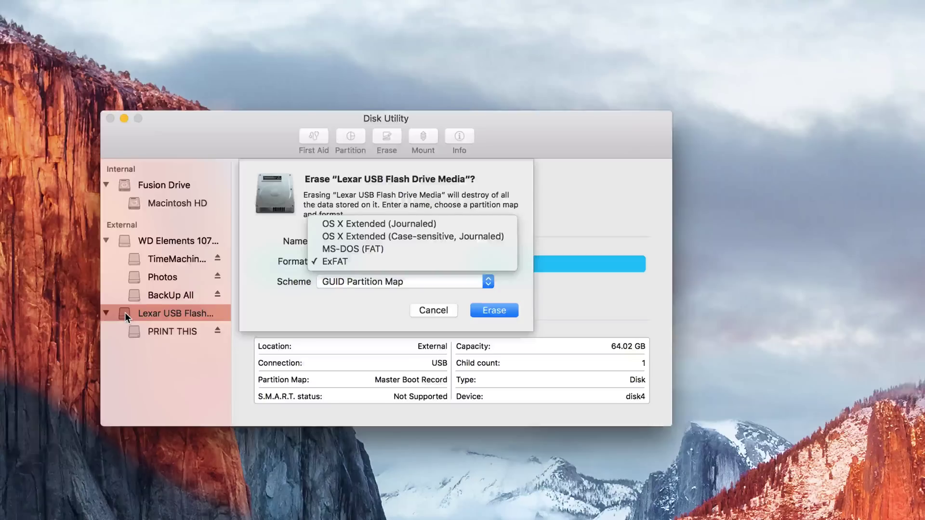
{"action": "left_click", "coordinate": [403, 250]}
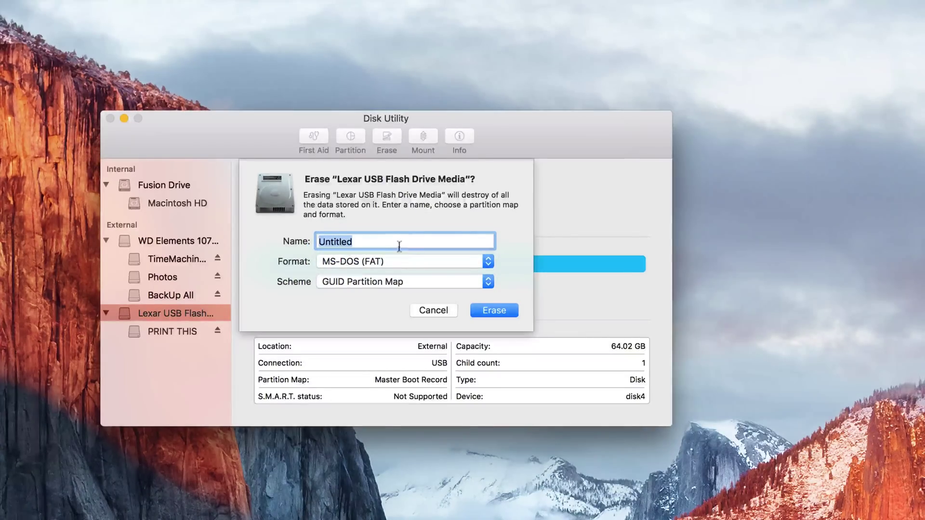
{"action": "left_click", "coordinate": [377, 241]}
{"action": "double_click", "coordinate": [363, 241]}
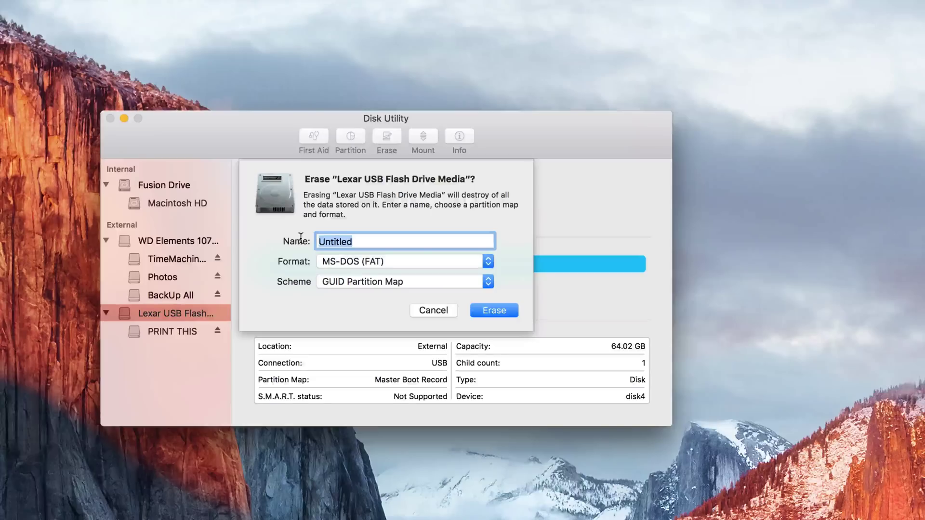
{"action": "key", "text": "BackSpace"}
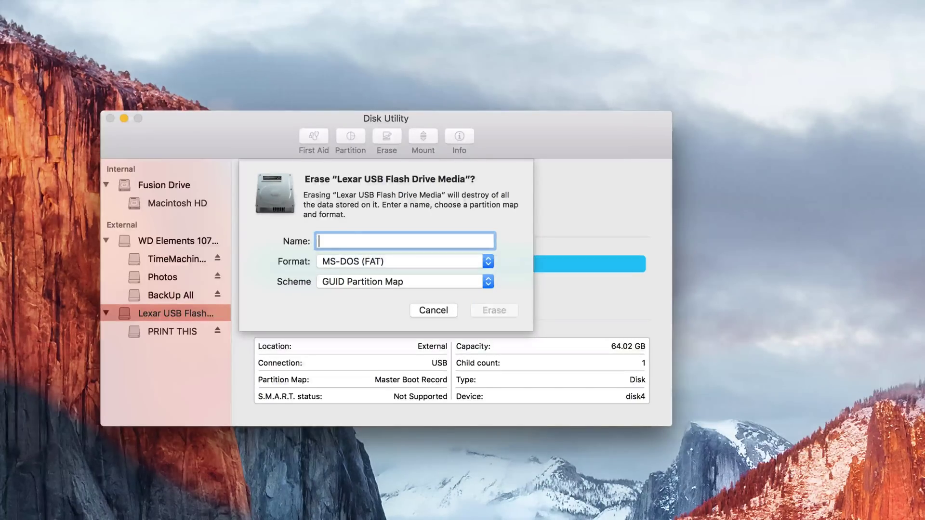
{"action": "type", "text": "64gb"}
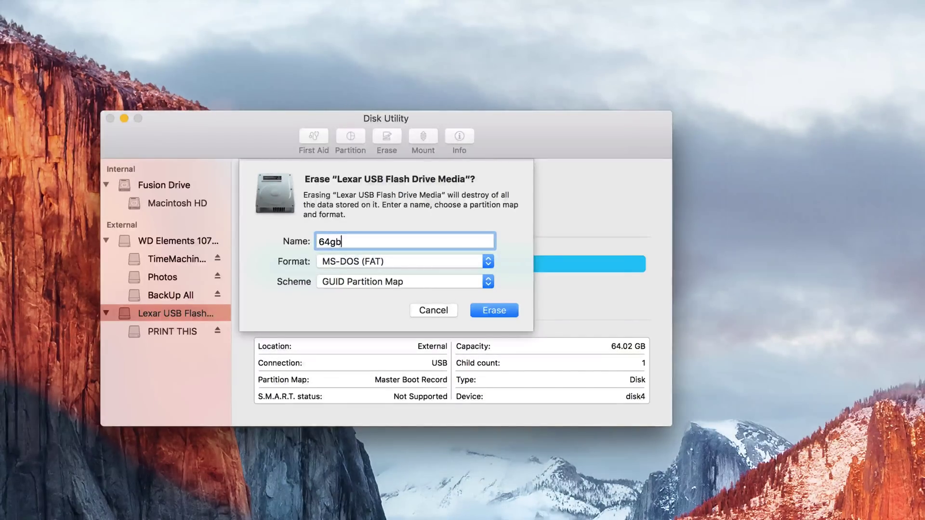
Erase the flash drive with the operation details shown, finish the process, and close Disk Utility
{"action": "left_click", "coordinate": [495, 310]}
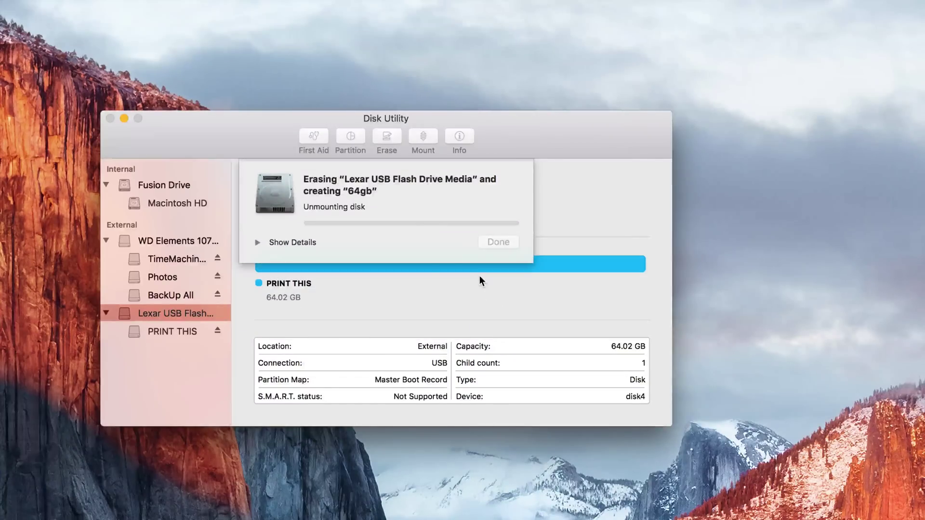
{"action": "left_click", "coordinate": [258, 244]}
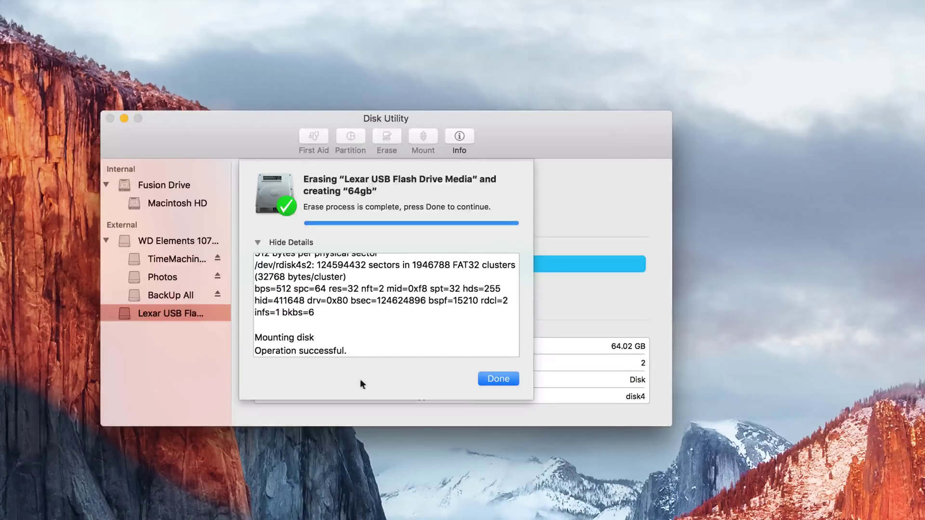
{"action": "left_click", "coordinate": [495, 379]}
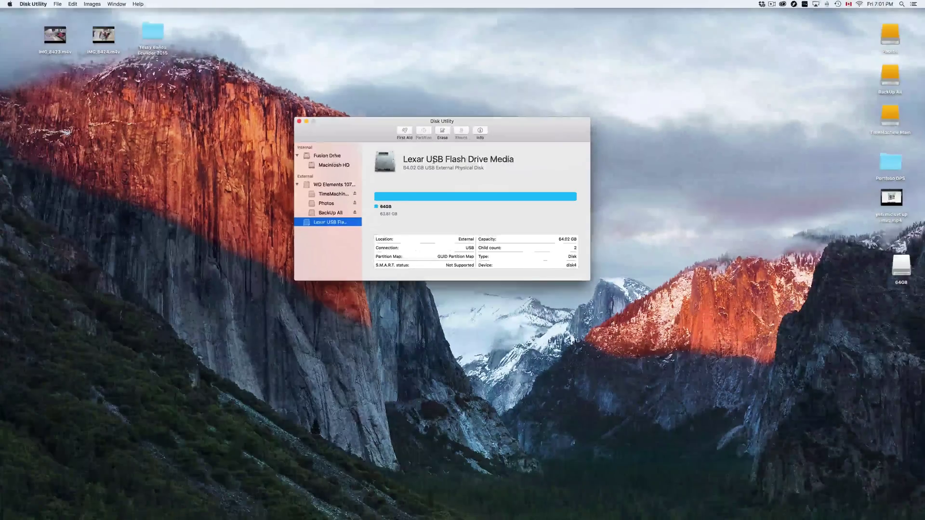
{"action": "left_click", "coordinate": [299, 122]}
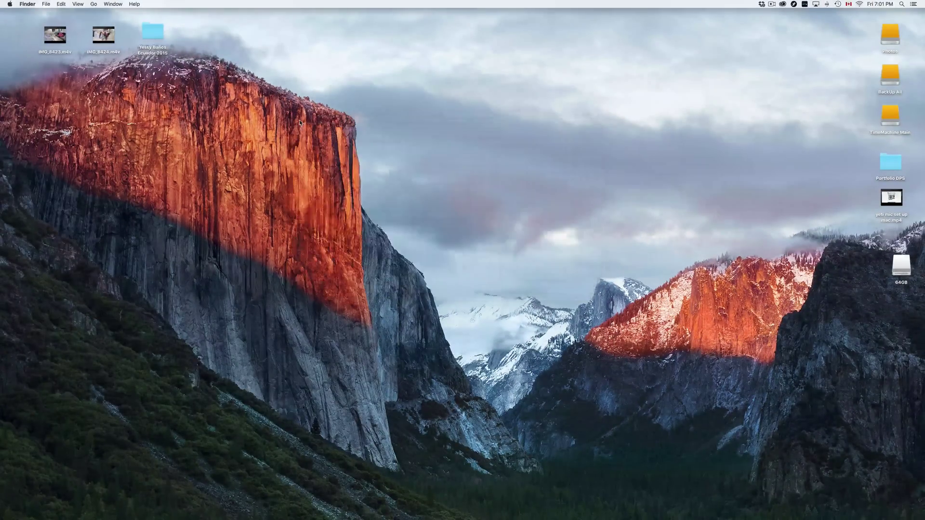
Move the 64GB drive icon toward the middle of the desktop, open the drive, and reposition its window beside the icon
{"action": "left_click_drag", "start_coordinate": [900, 266], "coordinate": [561, 149]}
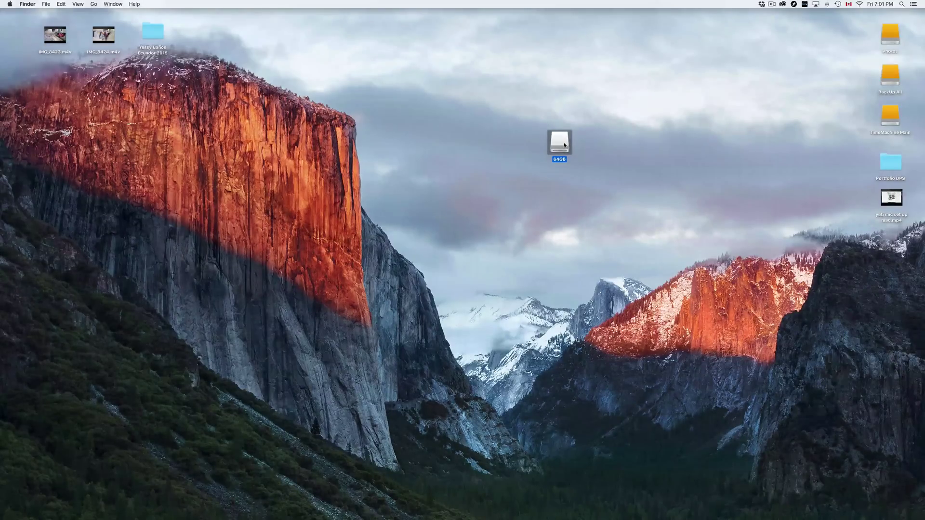
{"action": "double_click", "coordinate": [565, 145]}
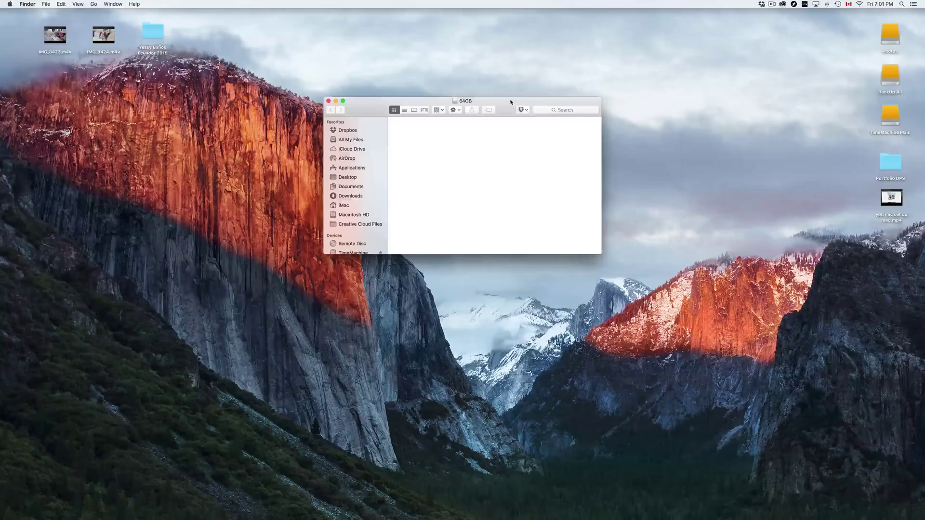
{"action": "left_click_drag", "start_coordinate": [513, 100], "coordinate": [374, 183]}
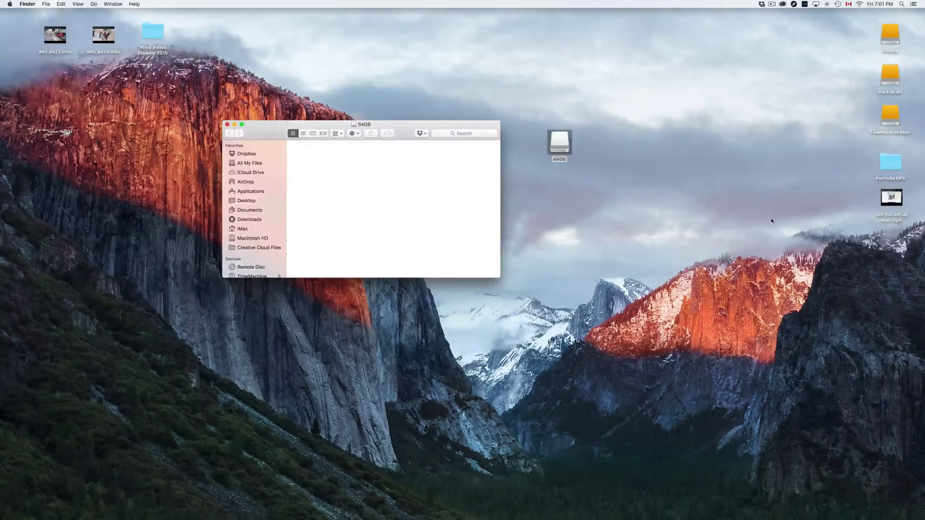
Move "yeti mic set up mac.mp4" beside the 64GB drive icon and copy the file into the drive's window
{"action": "left_click_drag", "start_coordinate": [892, 197], "coordinate": [607, 161]}
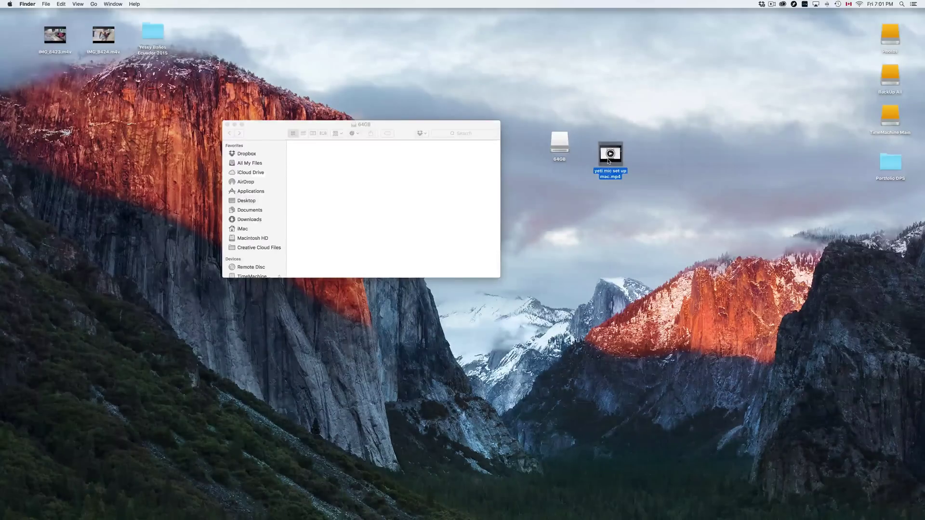
{"action": "right_click", "coordinate": [608, 161]}
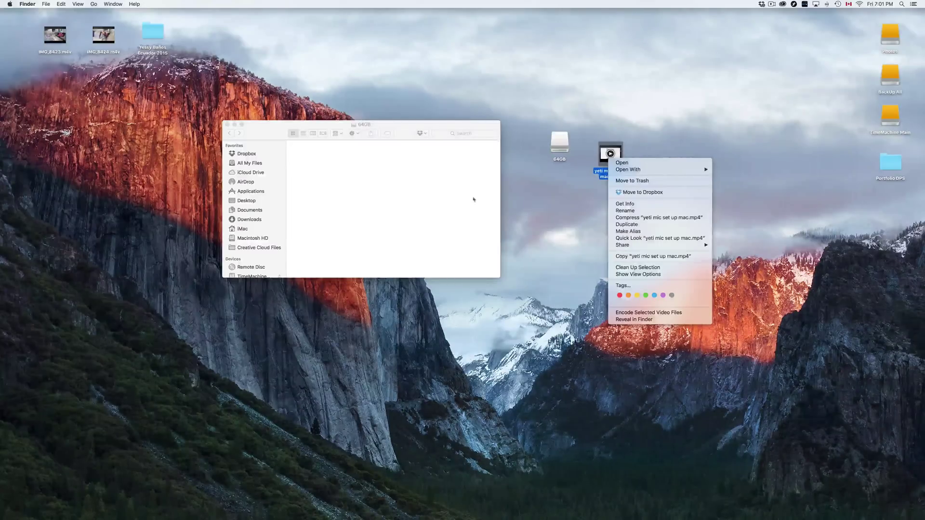
{"action": "left_click", "coordinate": [688, 257]}
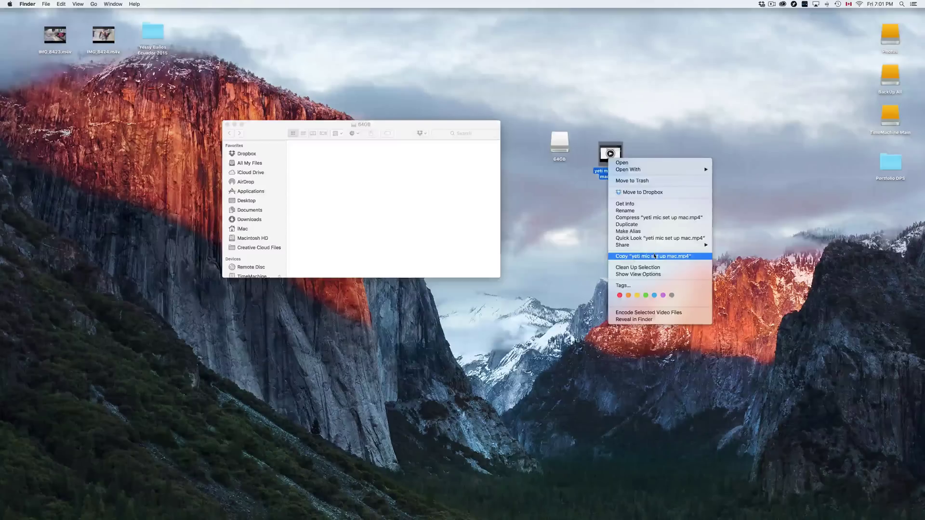
{"action": "left_click", "coordinate": [339, 180]}
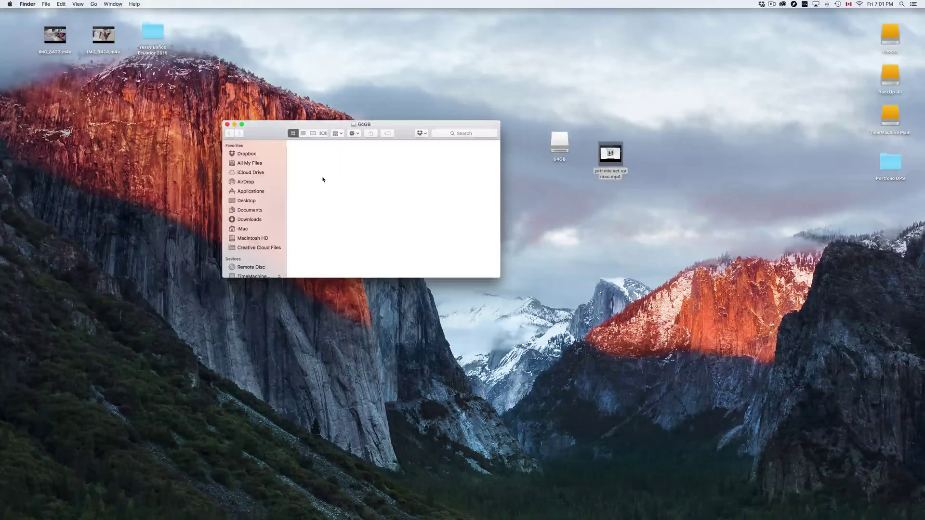
{"action": "right_click", "coordinate": [323, 179]}
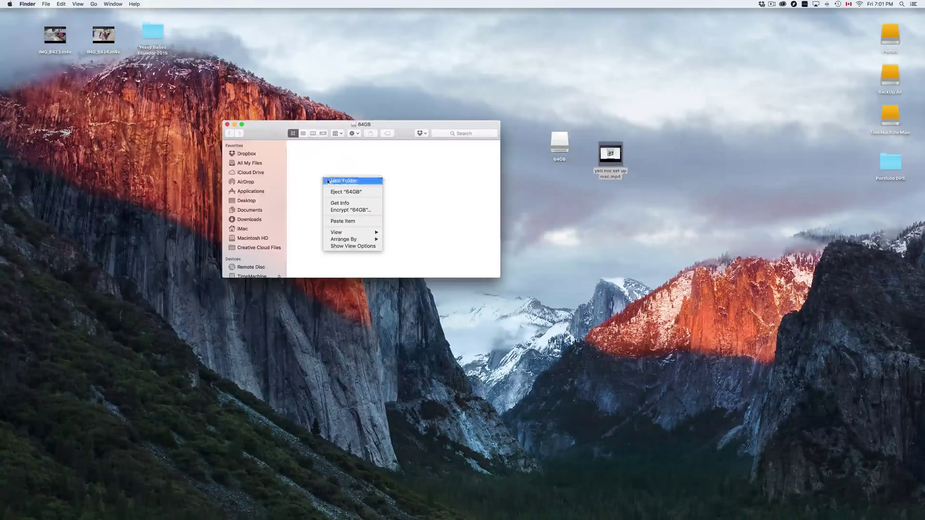
{"action": "left_click", "coordinate": [362, 220]}
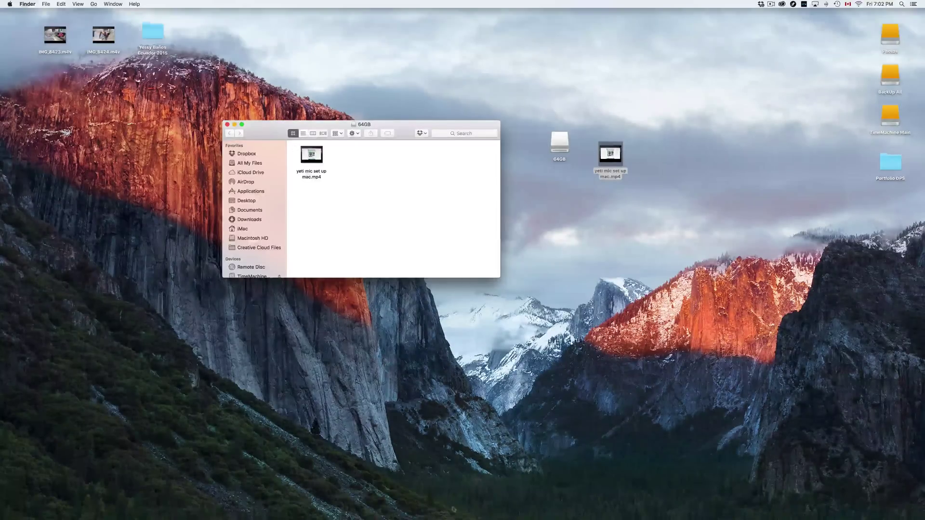
Open System Preferences briefly to view its panes, and close both it and the 64GB drive window
{"action": "mouse_move", "coordinate": [470, 506]}
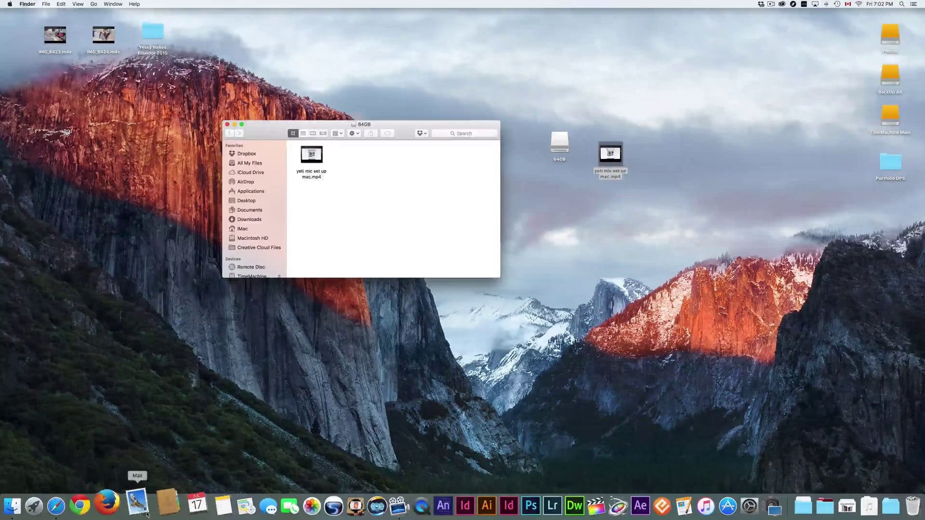
{"action": "left_click", "coordinate": [735, 502]}
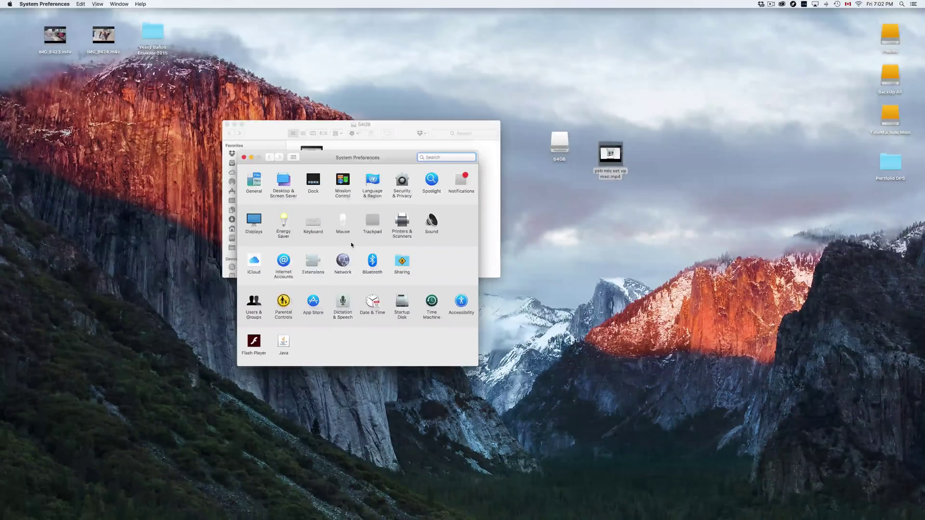
{"action": "left_click_drag", "start_coordinate": [358, 158], "coordinate": [502, 204]}
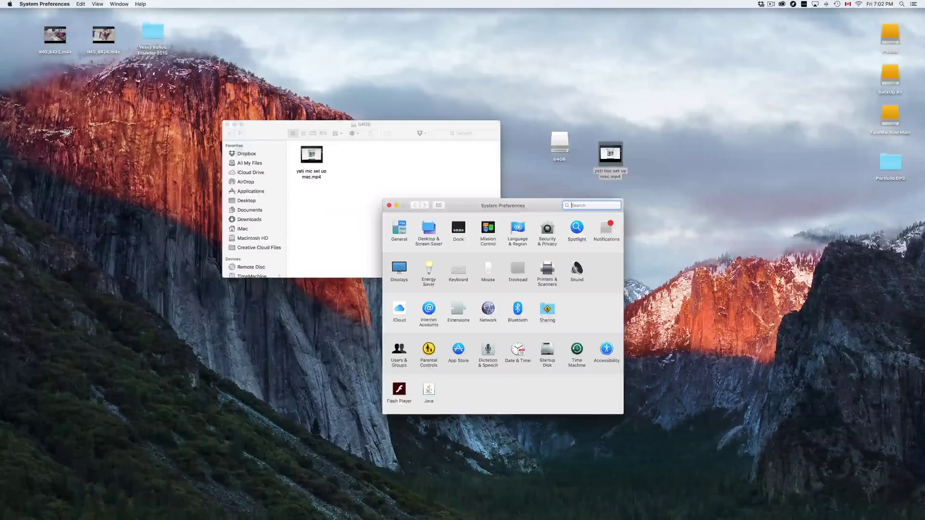
{"action": "mouse_move", "coordinate": [338, 512]}
{"action": "mouse_move", "coordinate": [276, 503]}
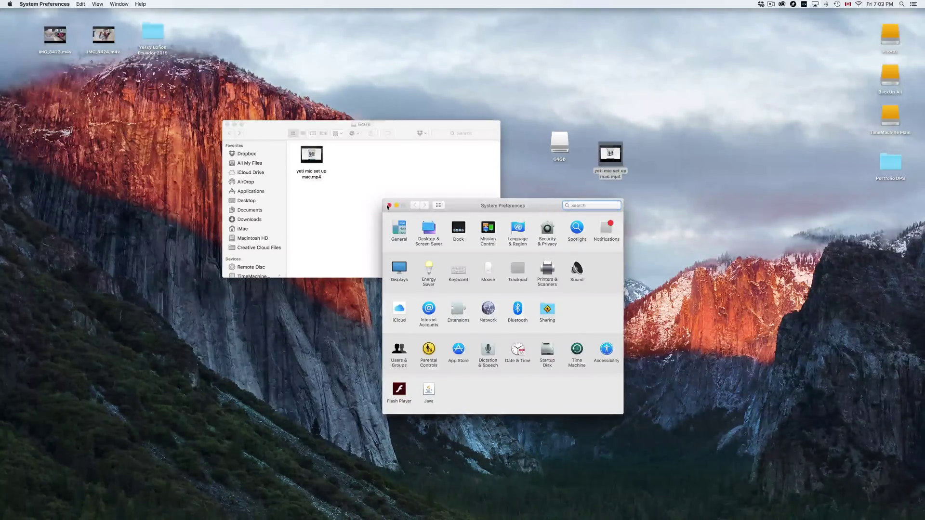
{"action": "left_click", "coordinate": [388, 206]}
{"action": "left_click_drag", "start_coordinate": [258, 122], "coordinate": [312, 161]}
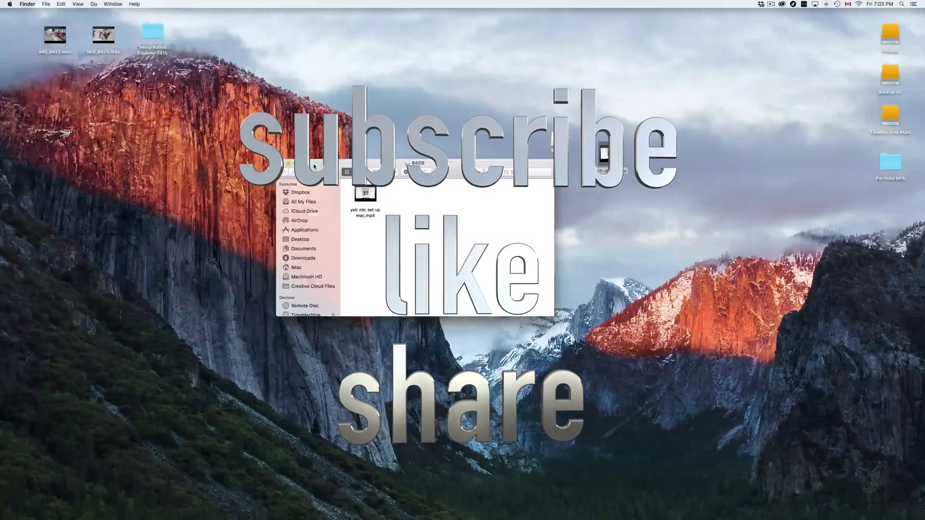
{"action": "left_click", "coordinate": [281, 163]}
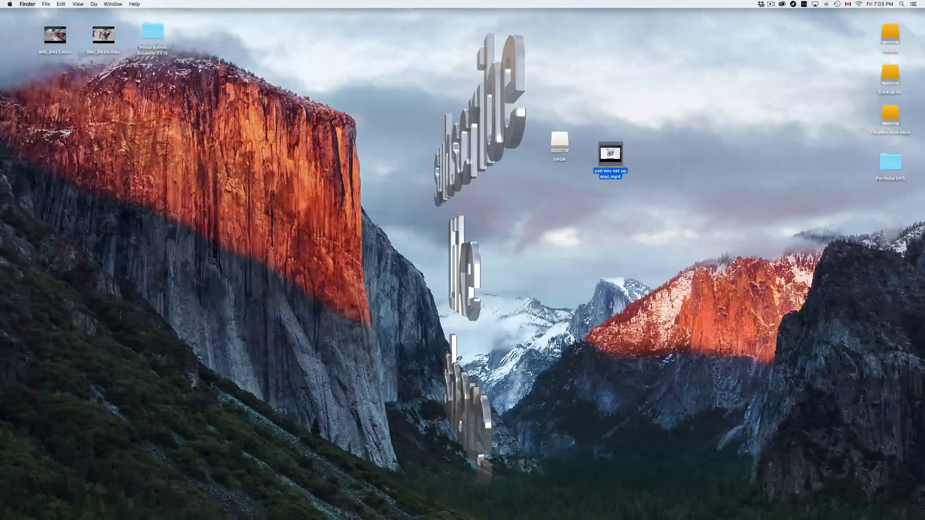